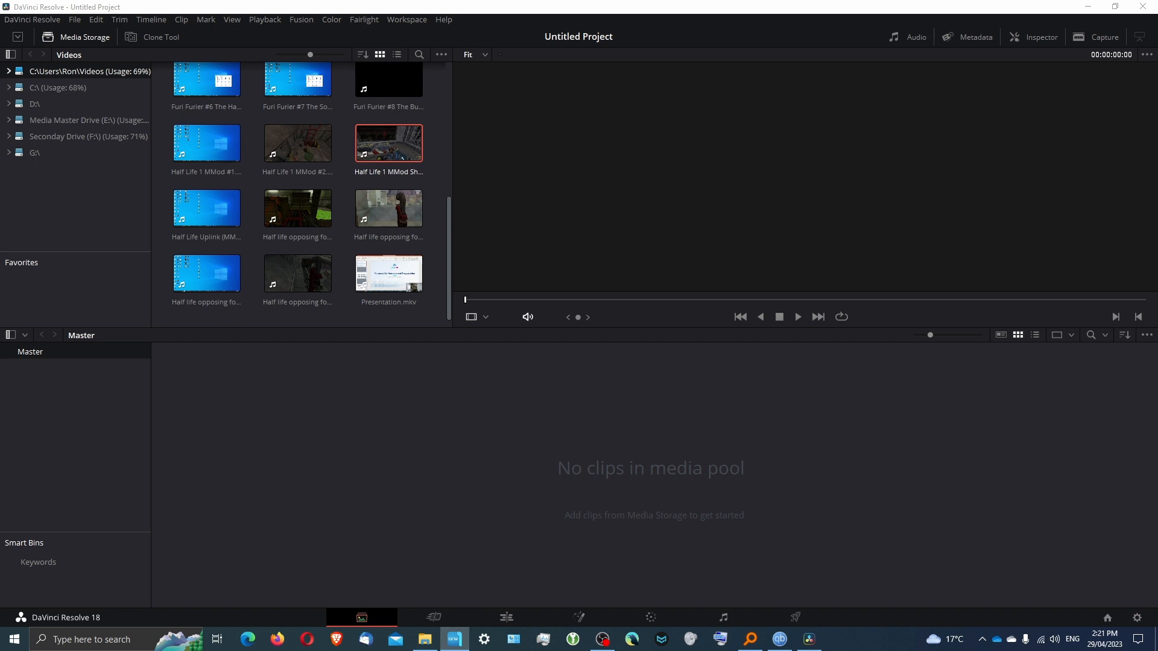
Step: Import the Half Life 1 MMod Shooting Range clip without changing the project frame rate, and place it on a new timeline in the Edit page
drag(112, 458, 374, 490)
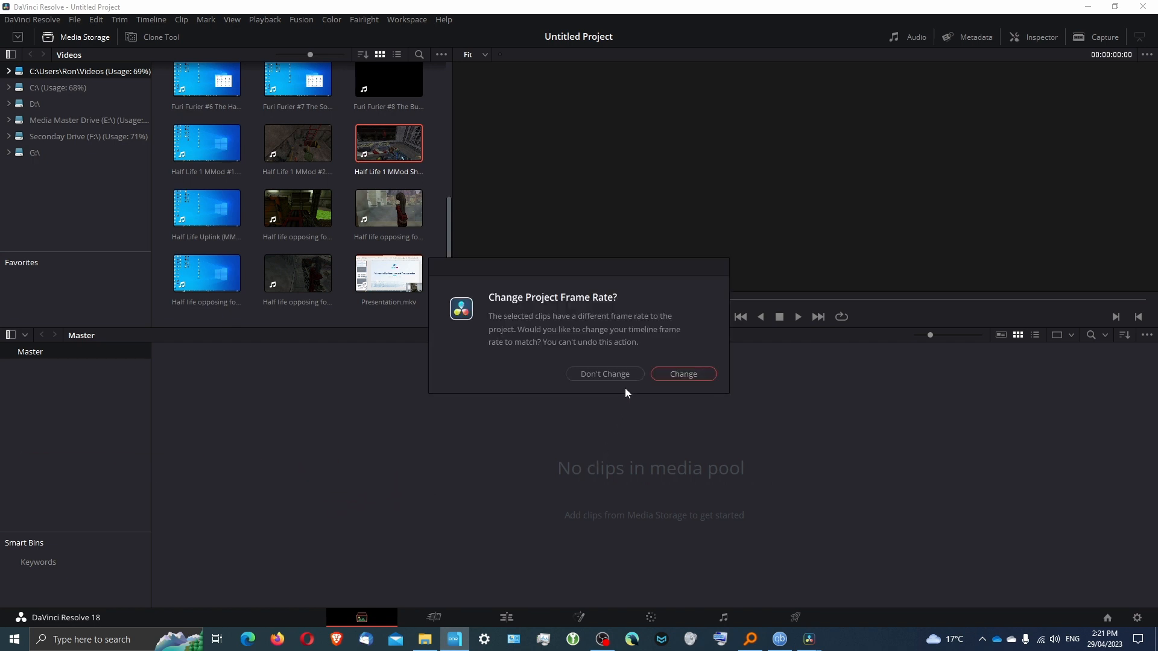
click(615, 374)
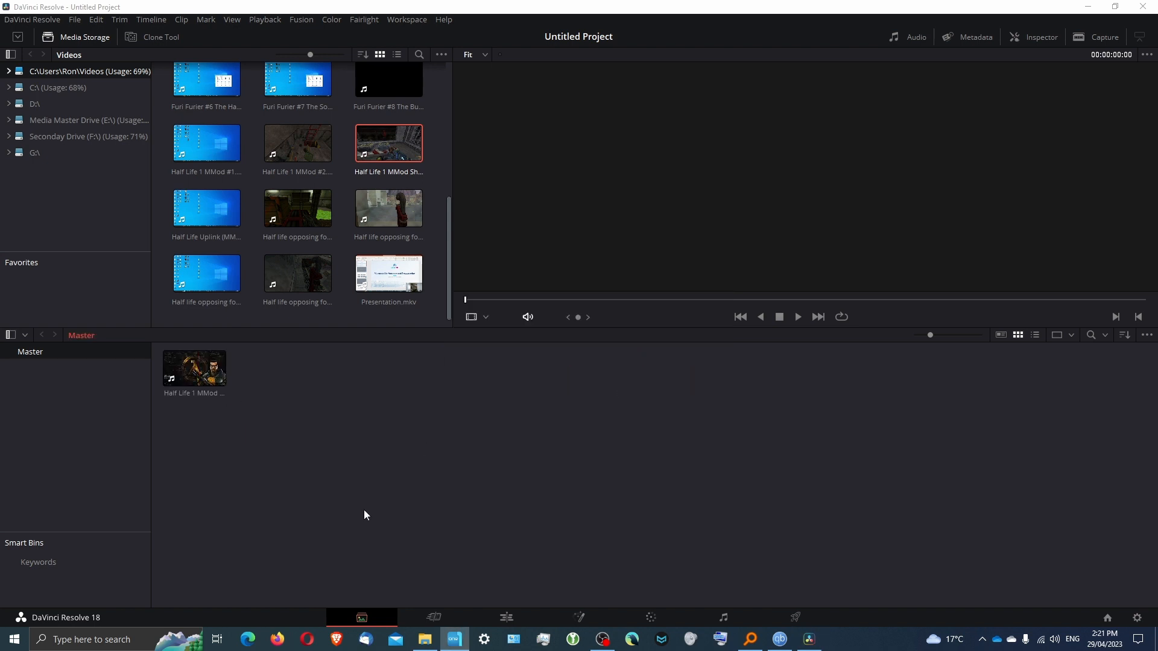
click(500, 622)
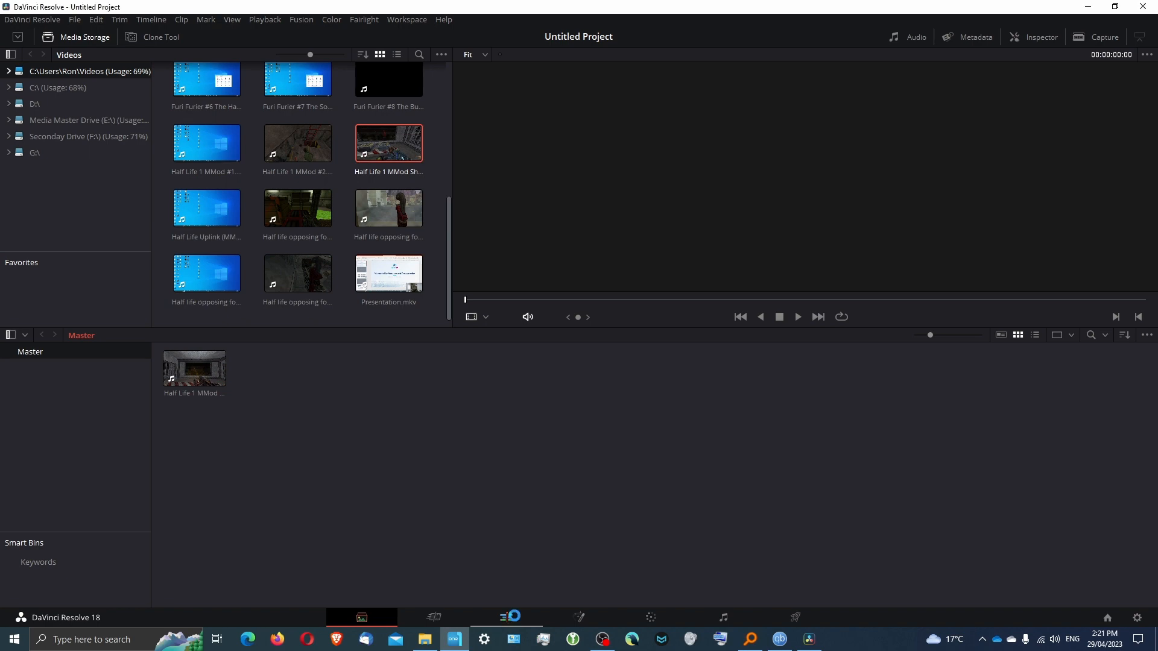
click(129, 86)
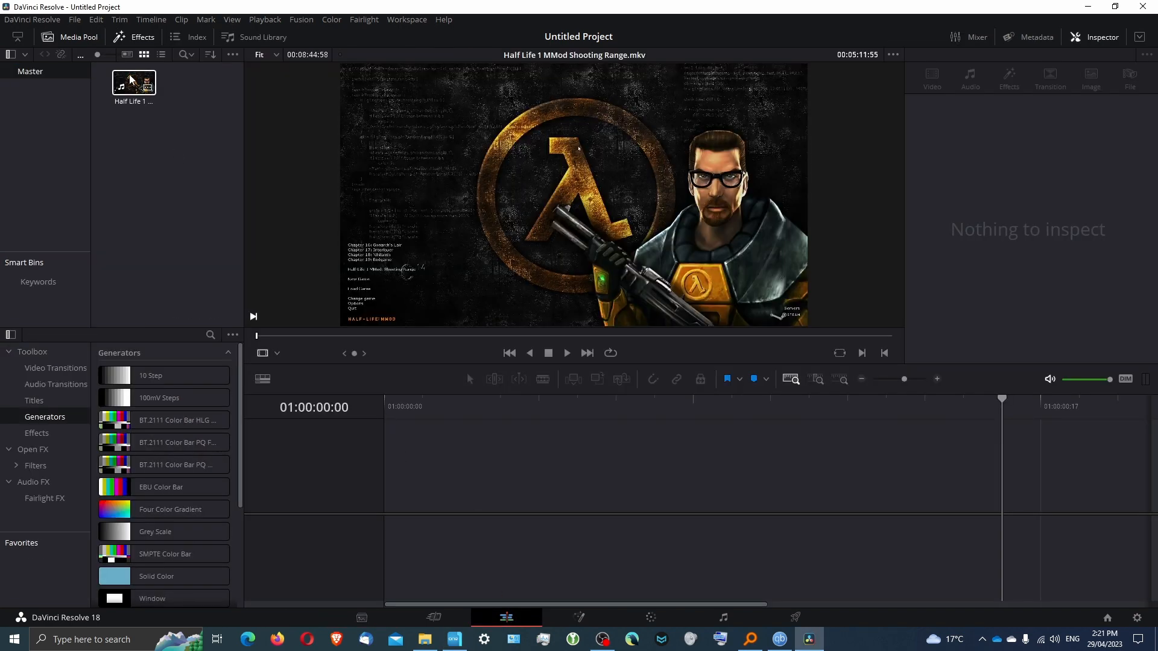
drag(128, 87, 398, 510)
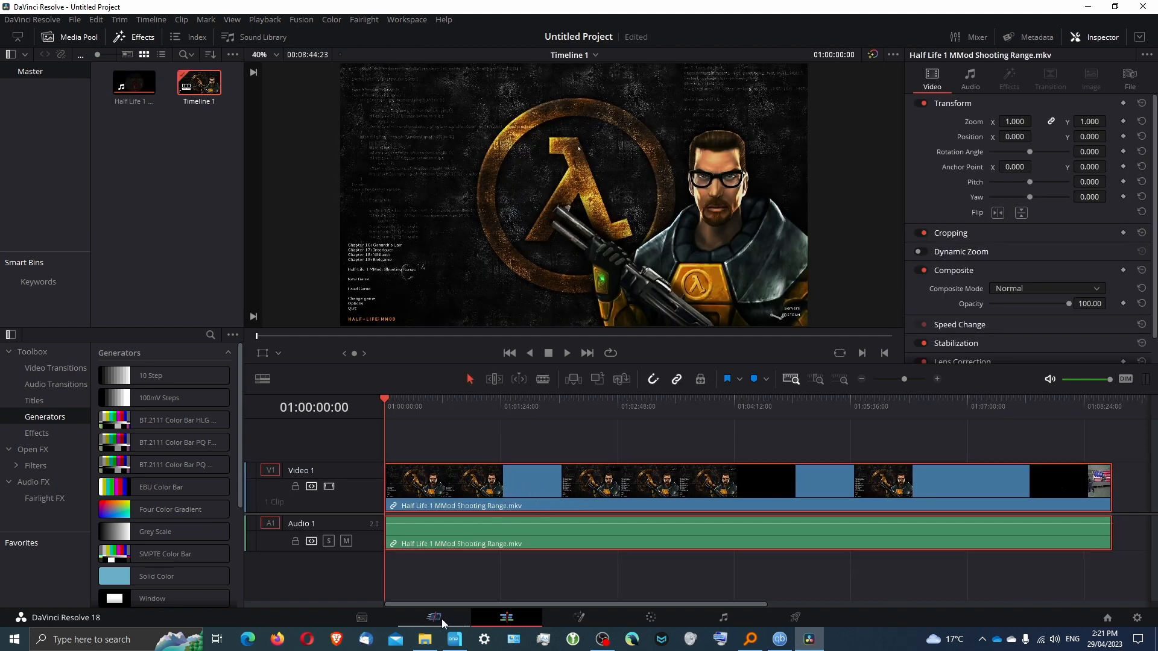
Step: Open Timeline 1 in the Cut page
click(446, 623)
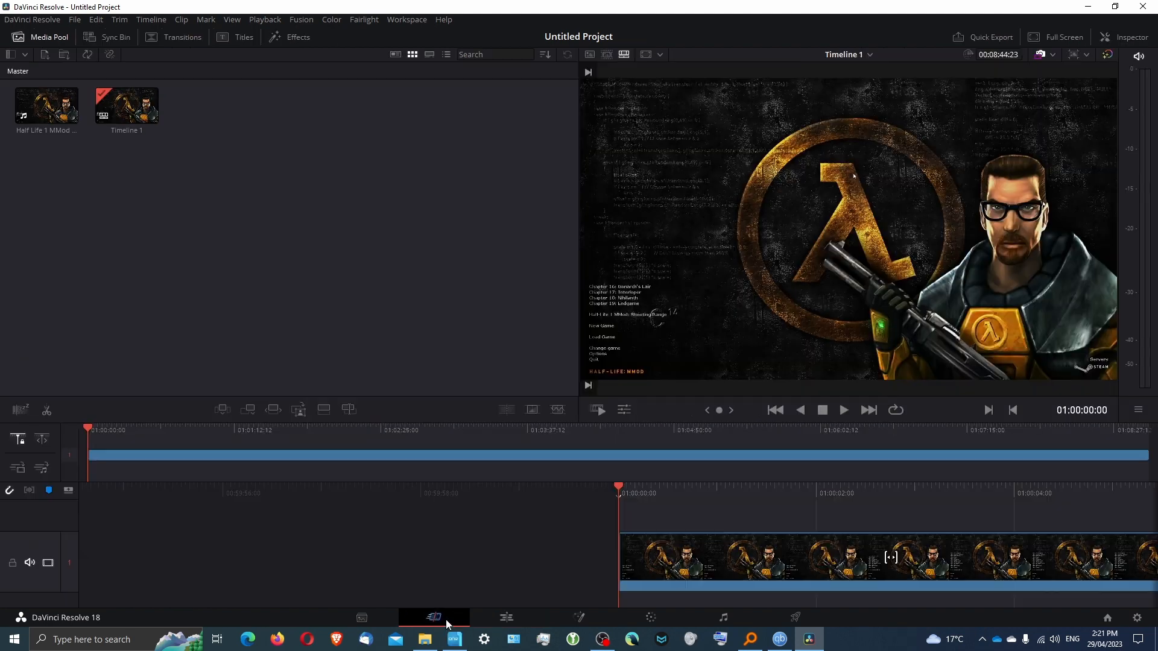
click(379, 614)
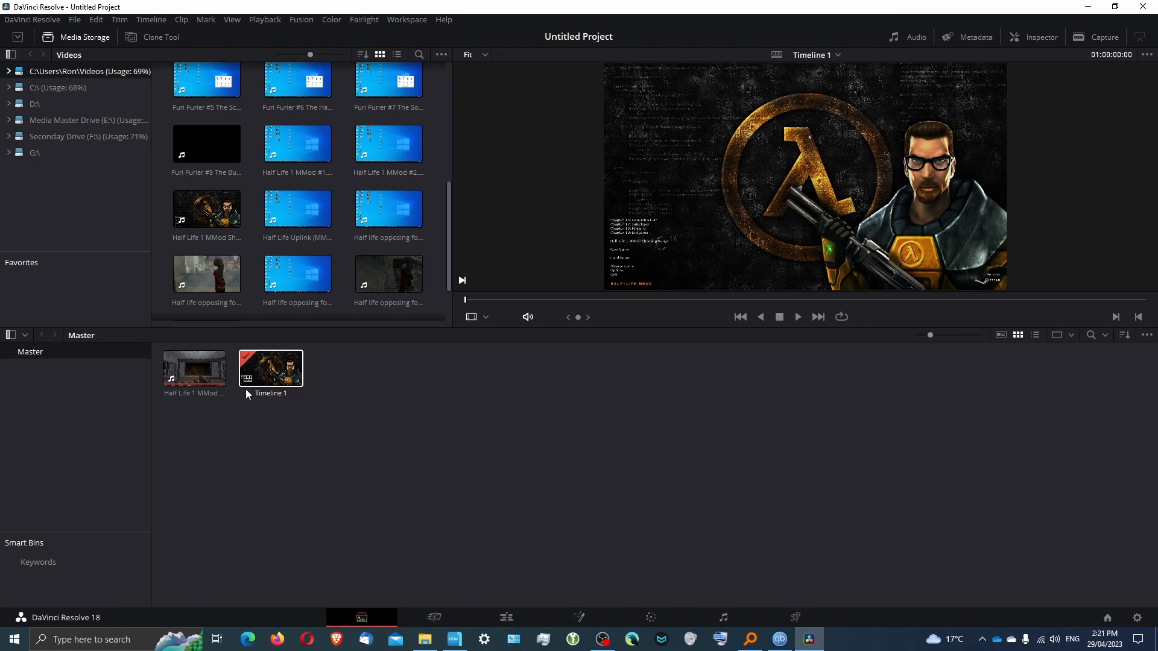
click(437, 618)
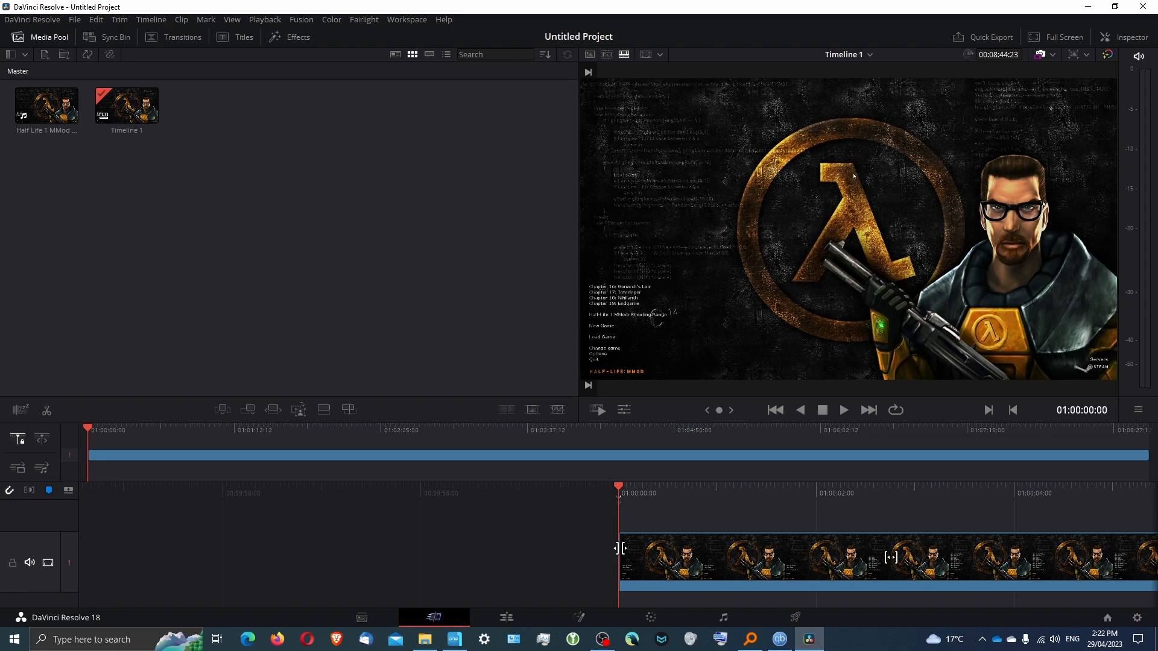
Step: Play the main menu footage at the start of Timeline 1 and return to the beginning
scroll(629, 542, down, 1)
scroll(567, 527, up, 1)
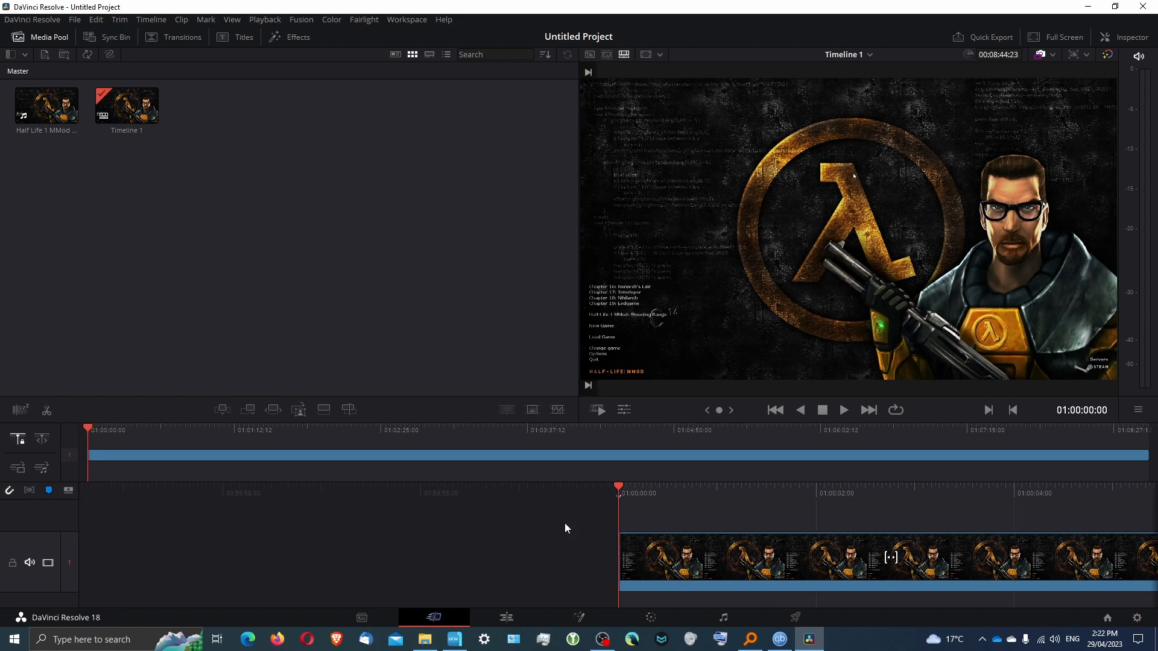
scroll(604, 523, down, 1)
key(space)
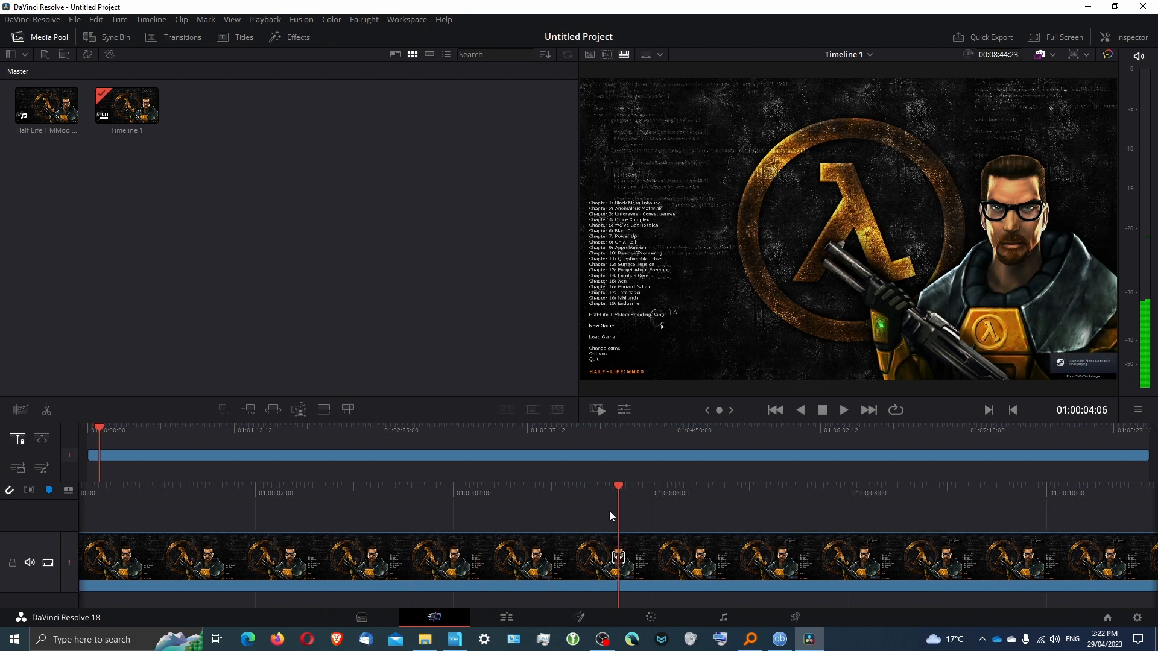
key(Home)
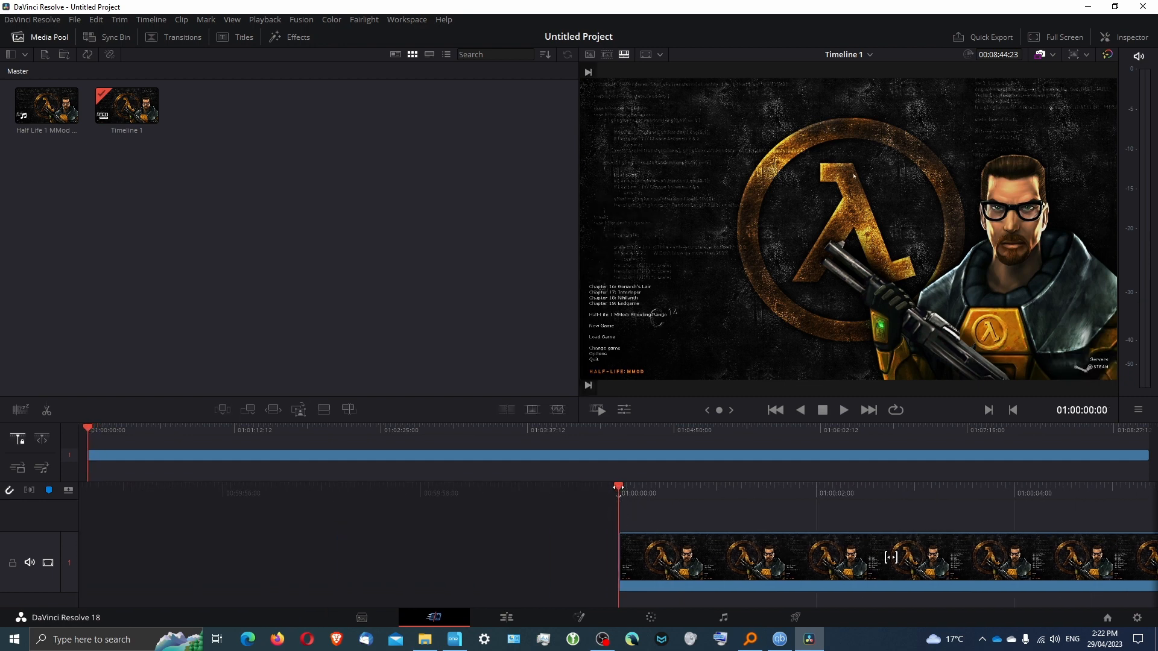
key(space)
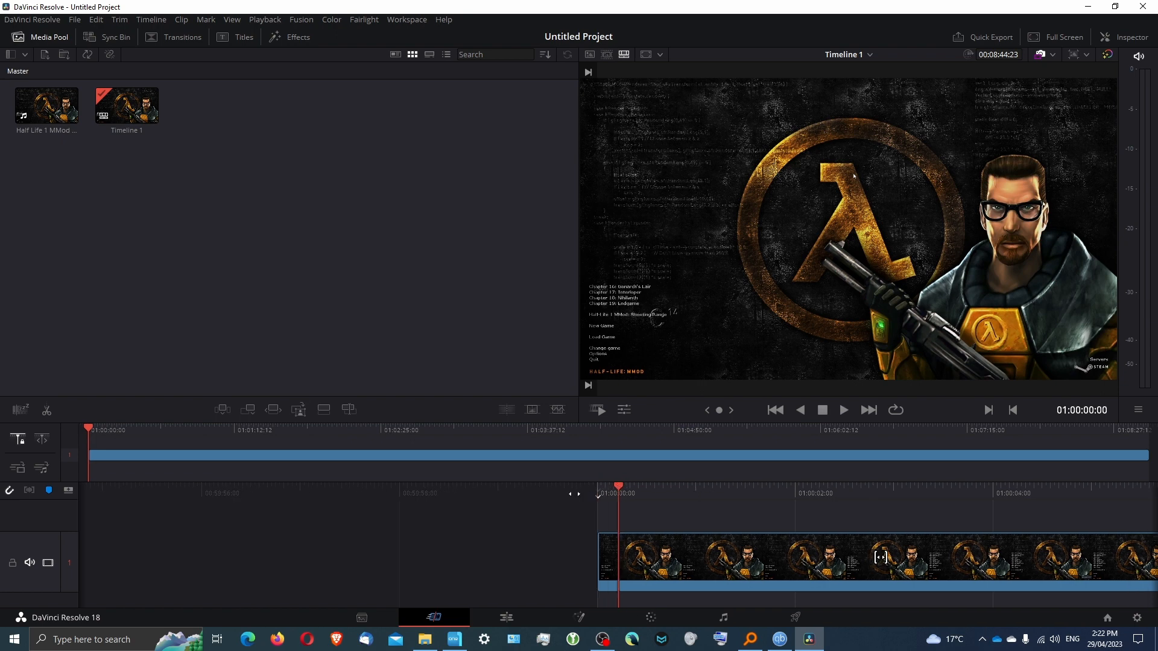
drag(198, 498, 531, 500)
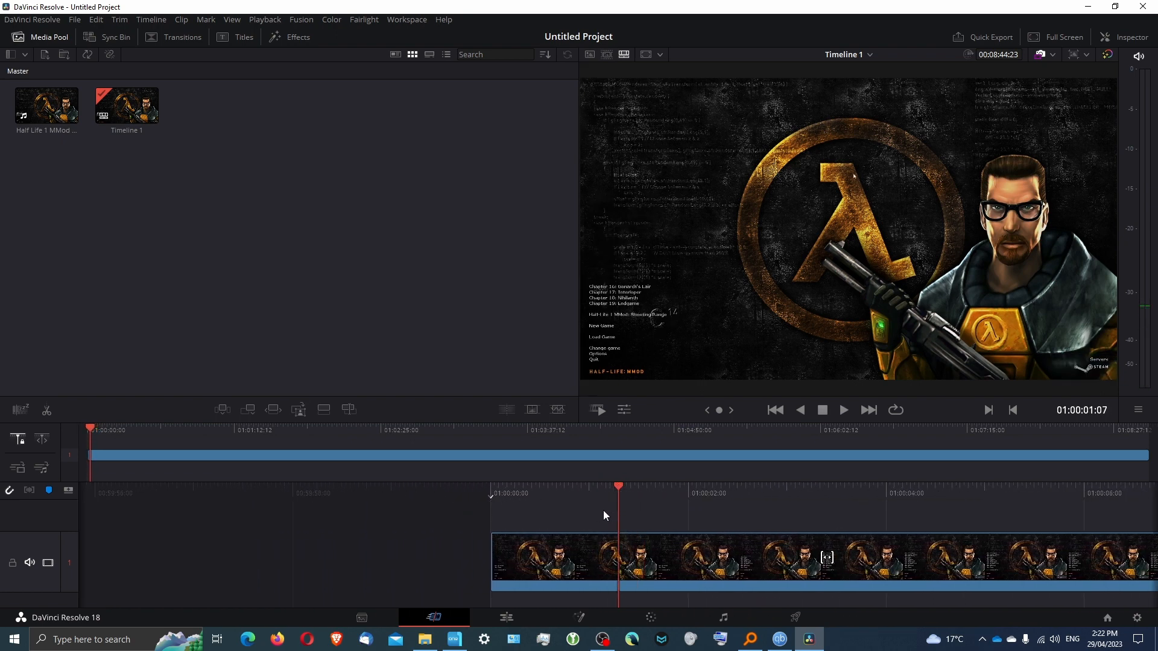
Step: Scrub and play through the first half minute of Timeline 1 to examine where the menu footage gives way to gameplay
scroll(638, 520, up, 2)
scroll(642, 520, down, 9)
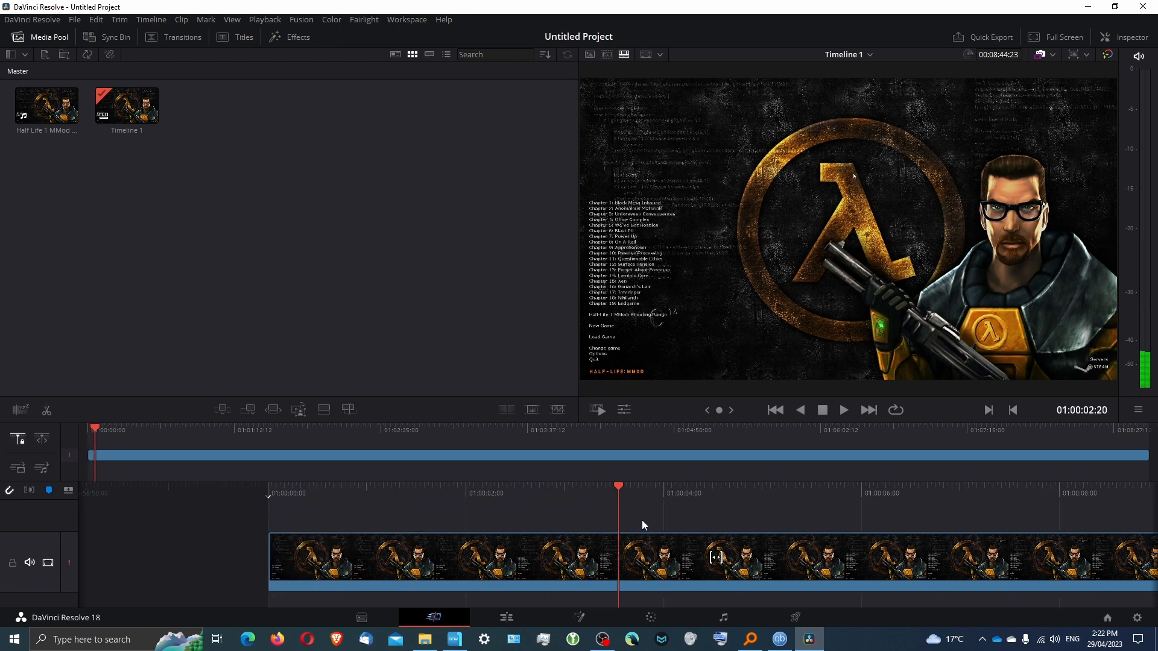
scroll(642, 520, down, 5)
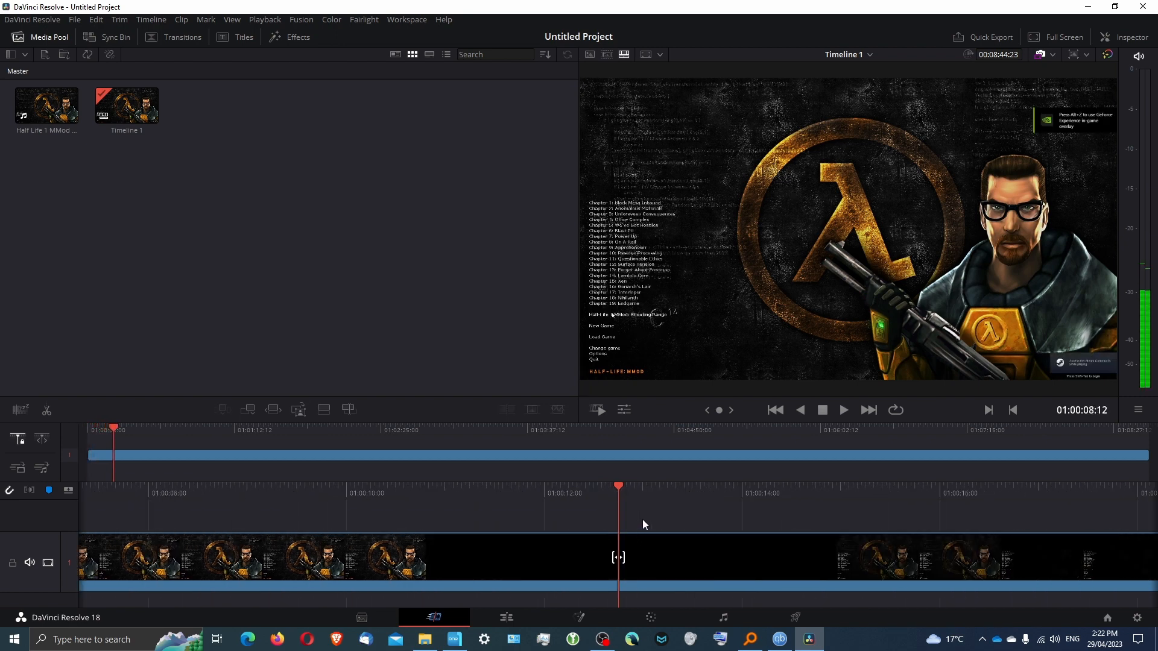
scroll(642, 519, down, 10)
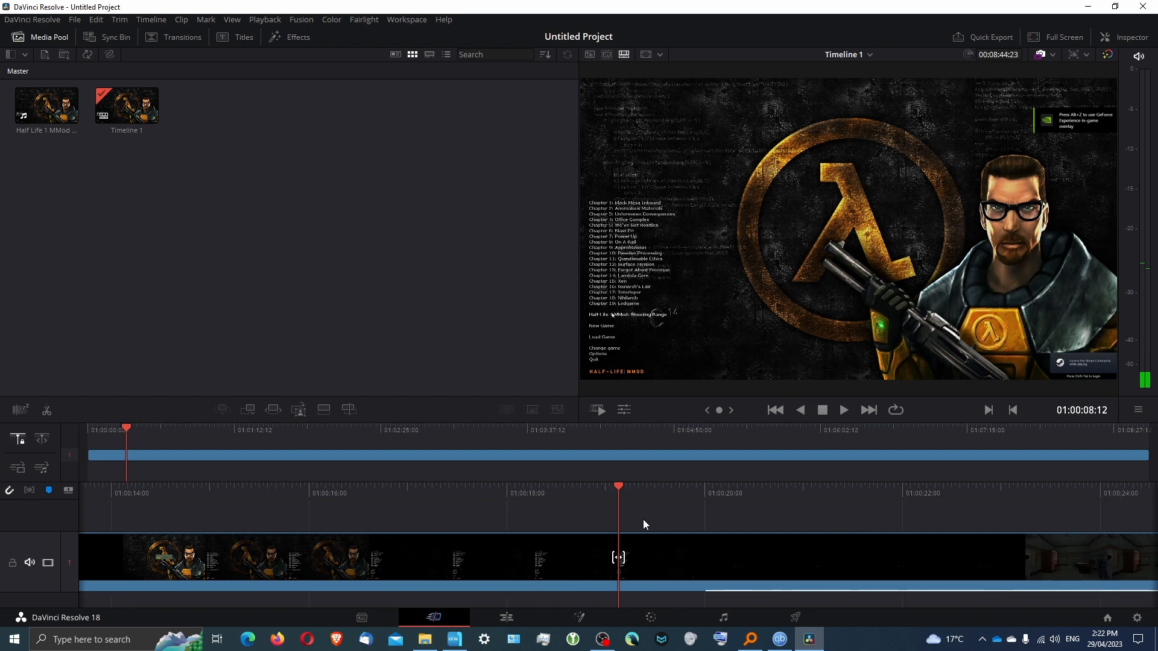
scroll(643, 524, down, 5)
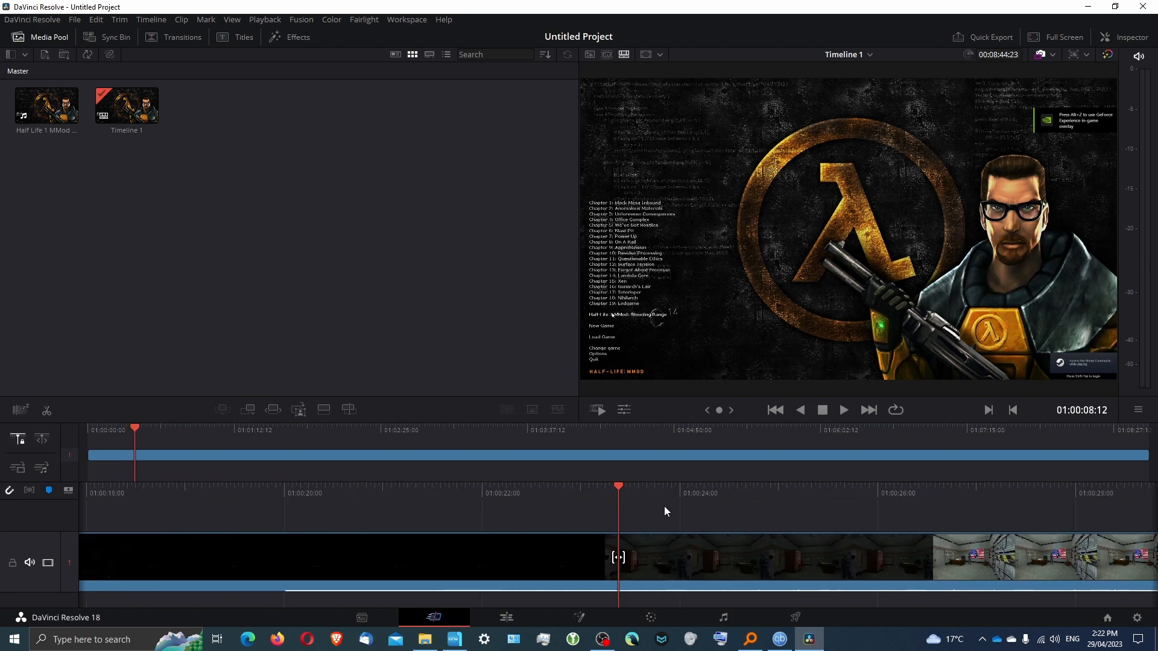
scroll(657, 498, up, 3)
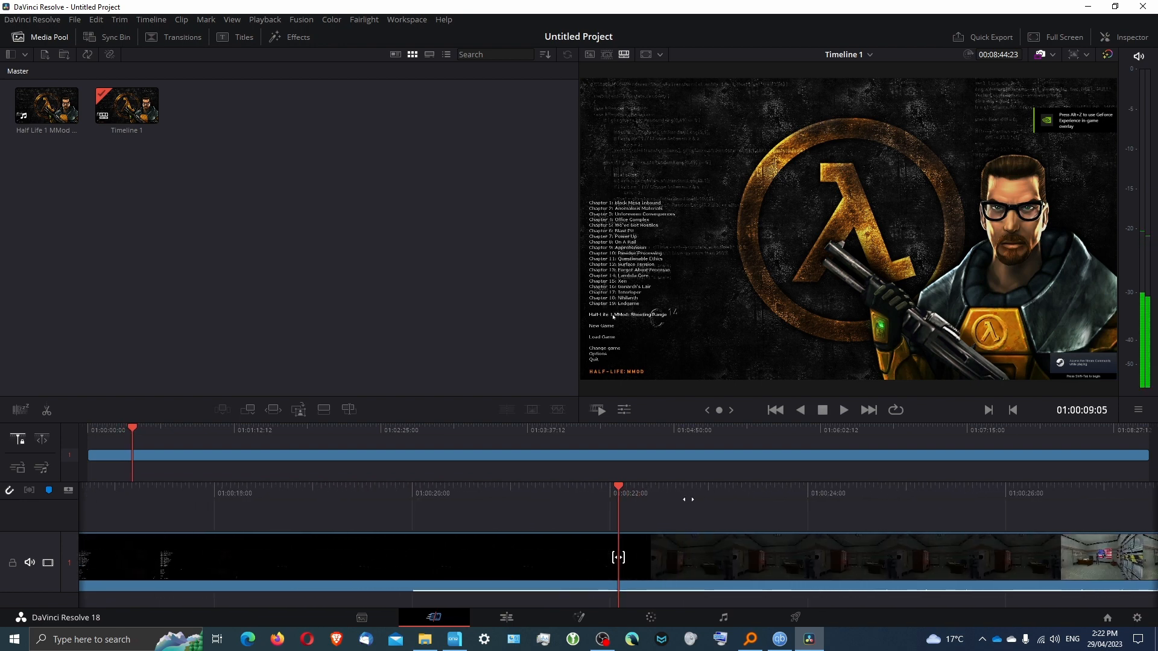
scroll(648, 507, up, 3)
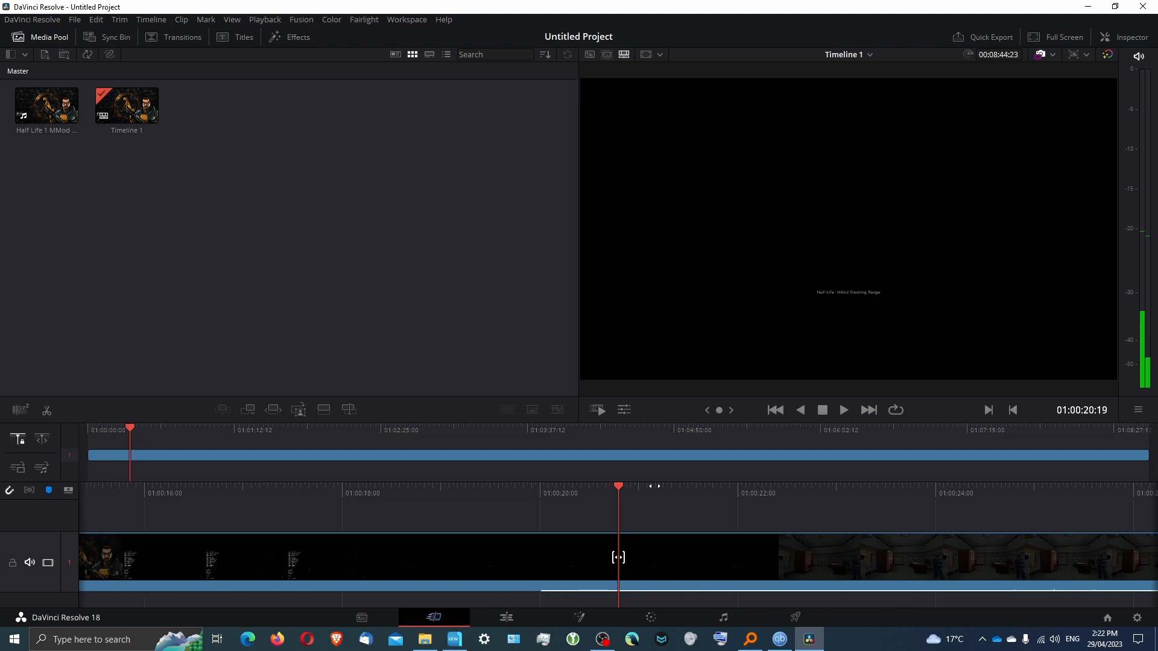
scroll(618, 557, up, 3)
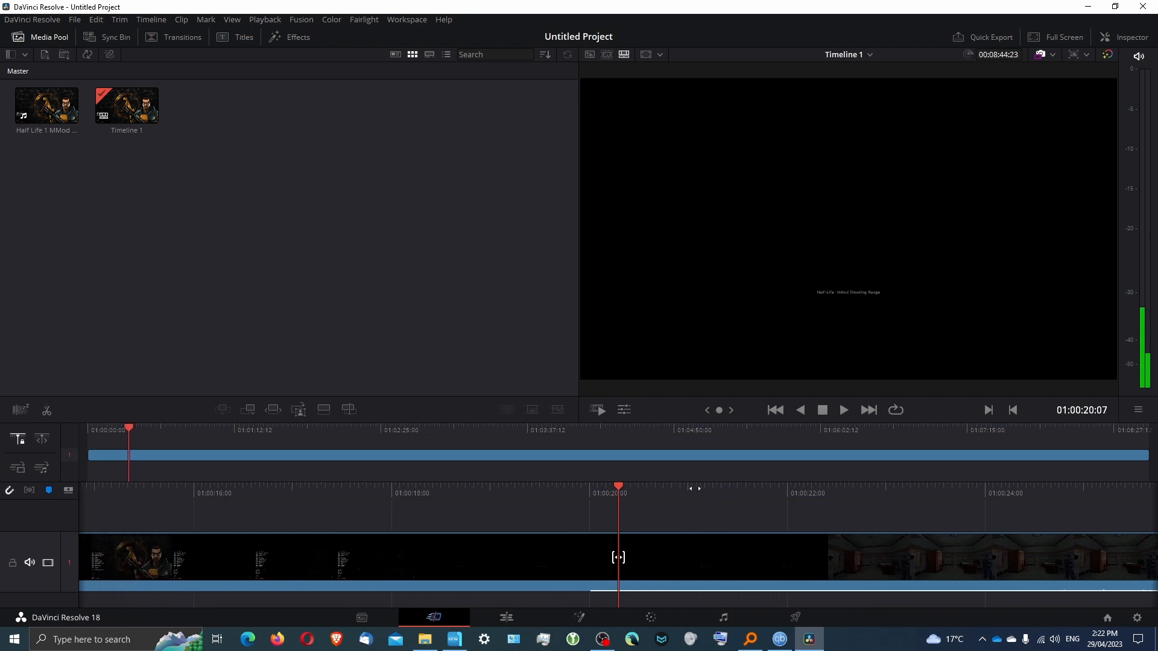
click(844, 410)
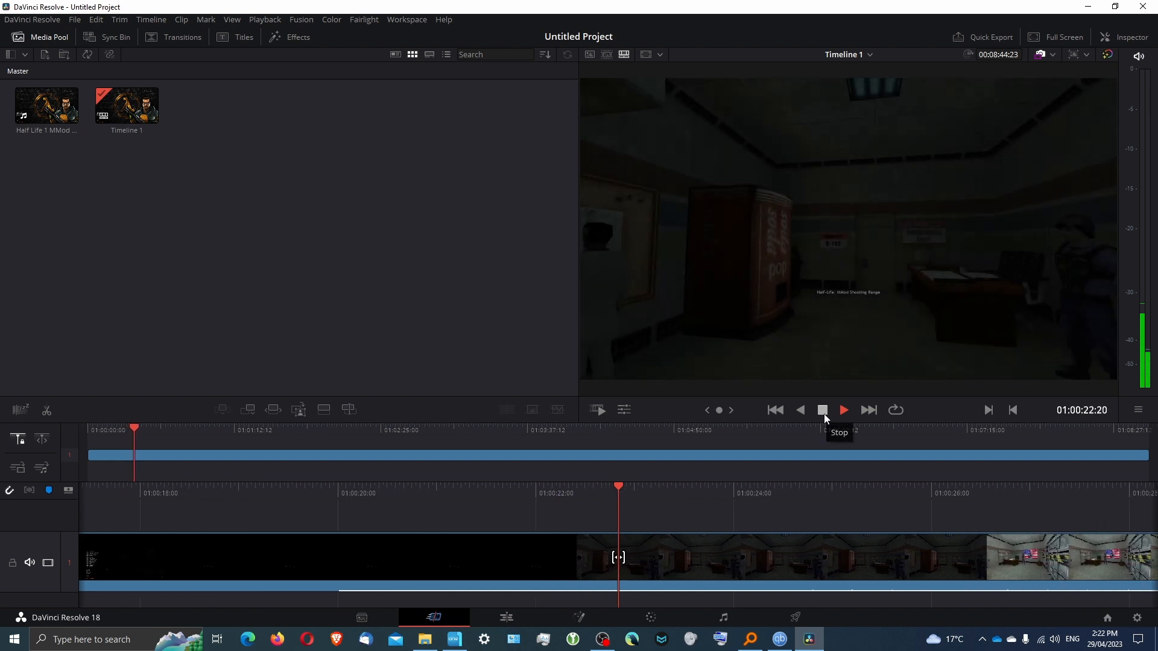
click(822, 410)
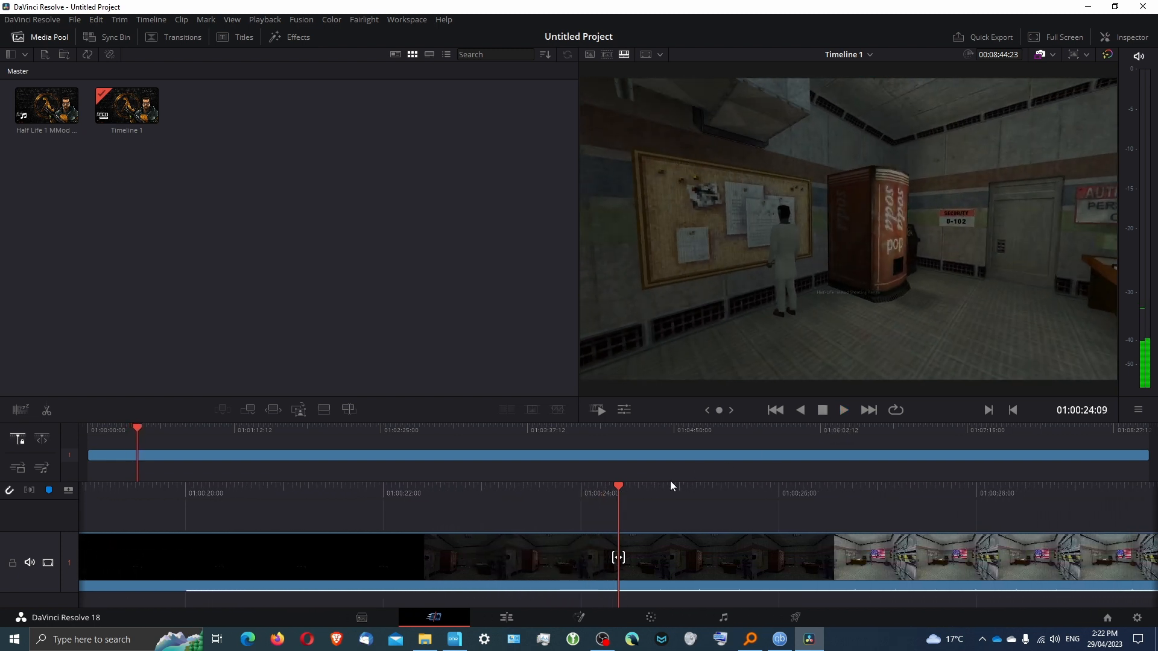
key(j)
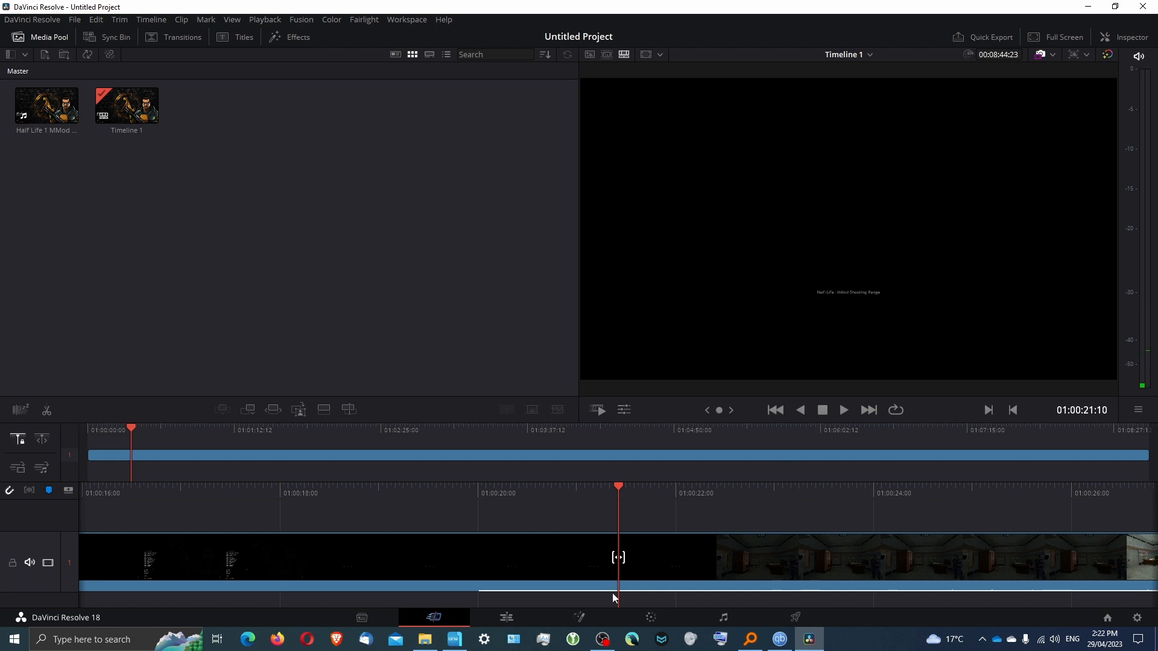
key(l)
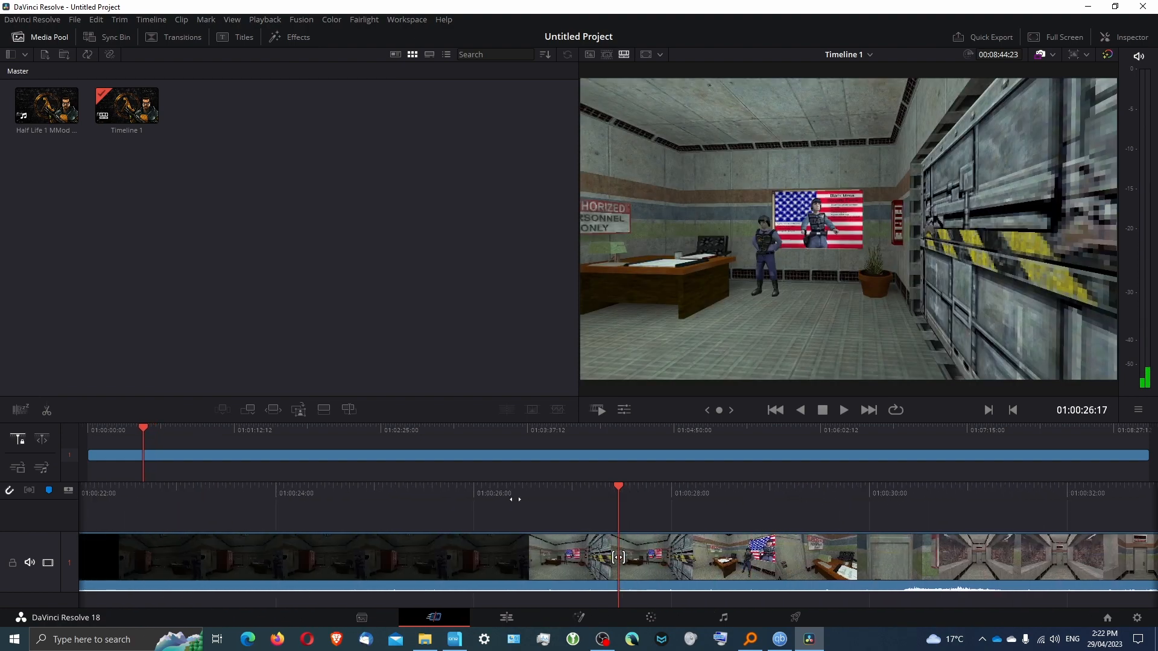
Step: Split the clip at 01:00:17:22, in the black section after the main menu footage
drag(551, 494, 711, 496)
drag(546, 496, 702, 501)
drag(493, 488, 759, 512)
drag(674, 496, 837, 492)
drag(694, 493, 755, 488)
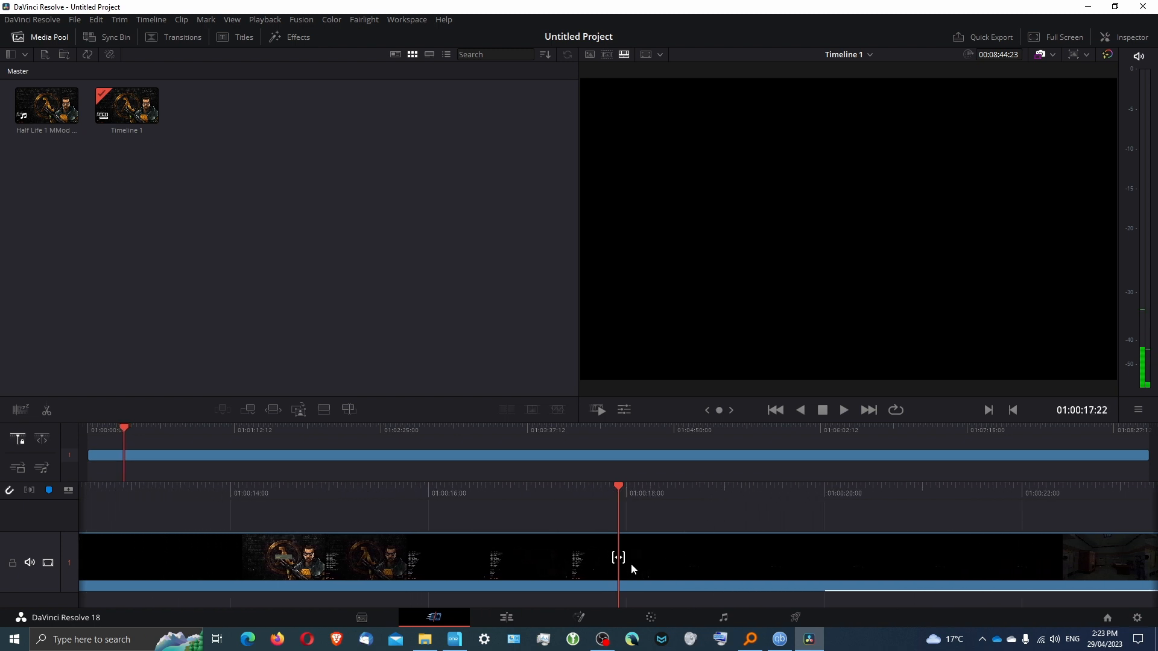
right_click(599, 555)
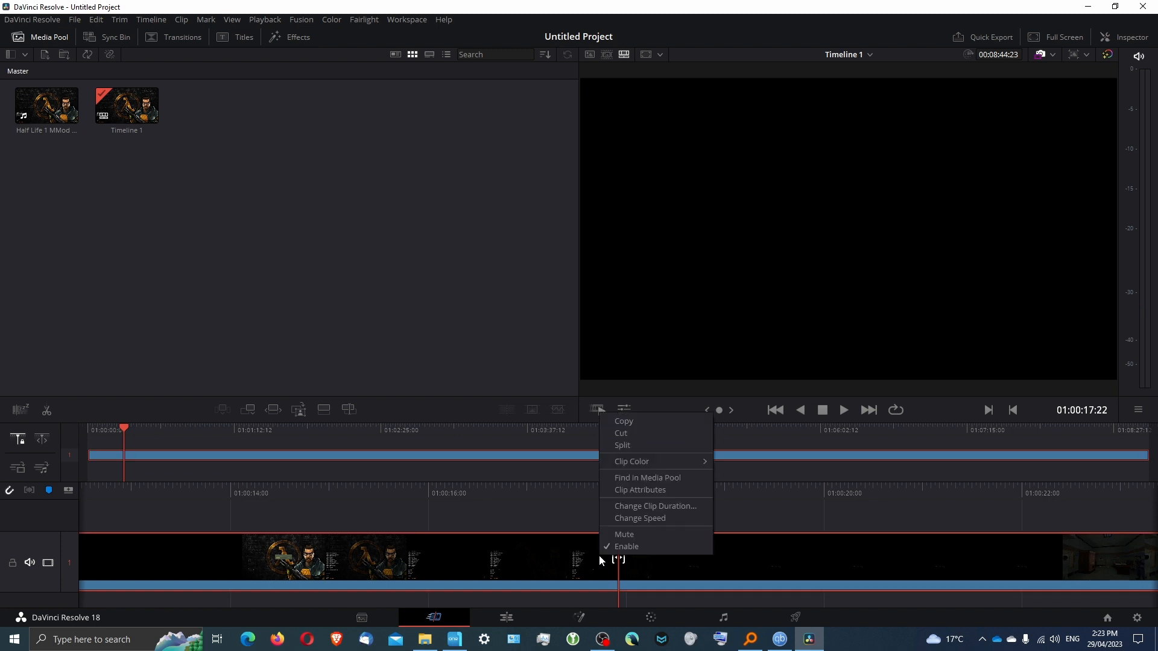
click(628, 448)
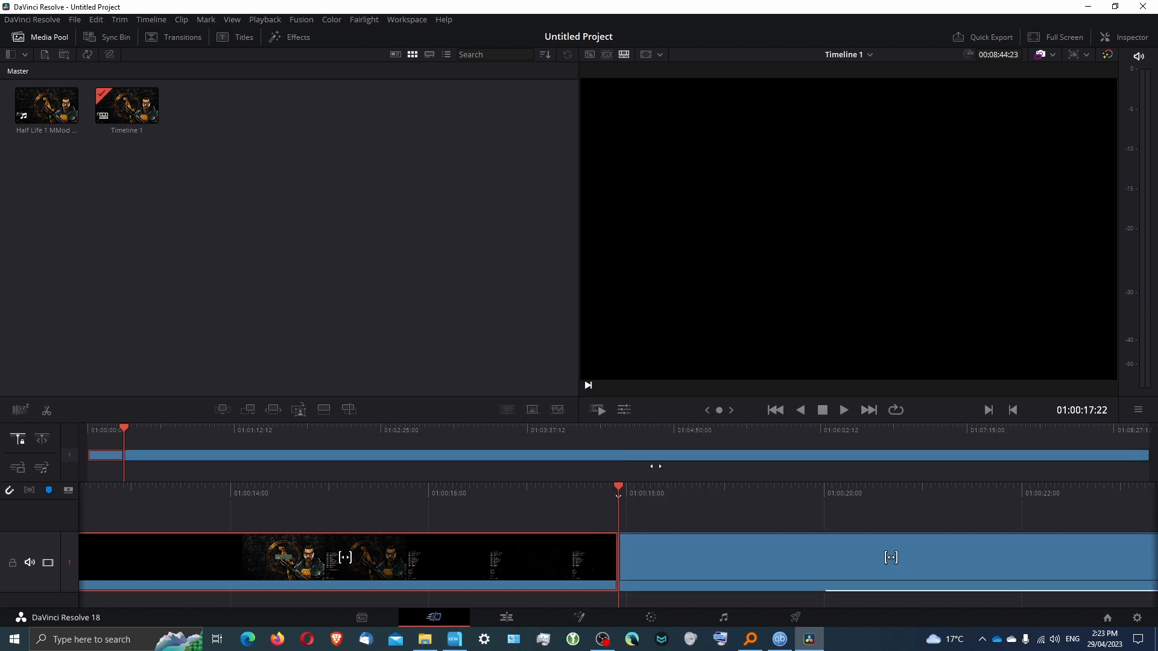
Step: Scrub the footage after the split using the overview timeline, and return the playhead to the cut
scroll(622, 501, up, 2)
scroll(623, 502, down, 6)
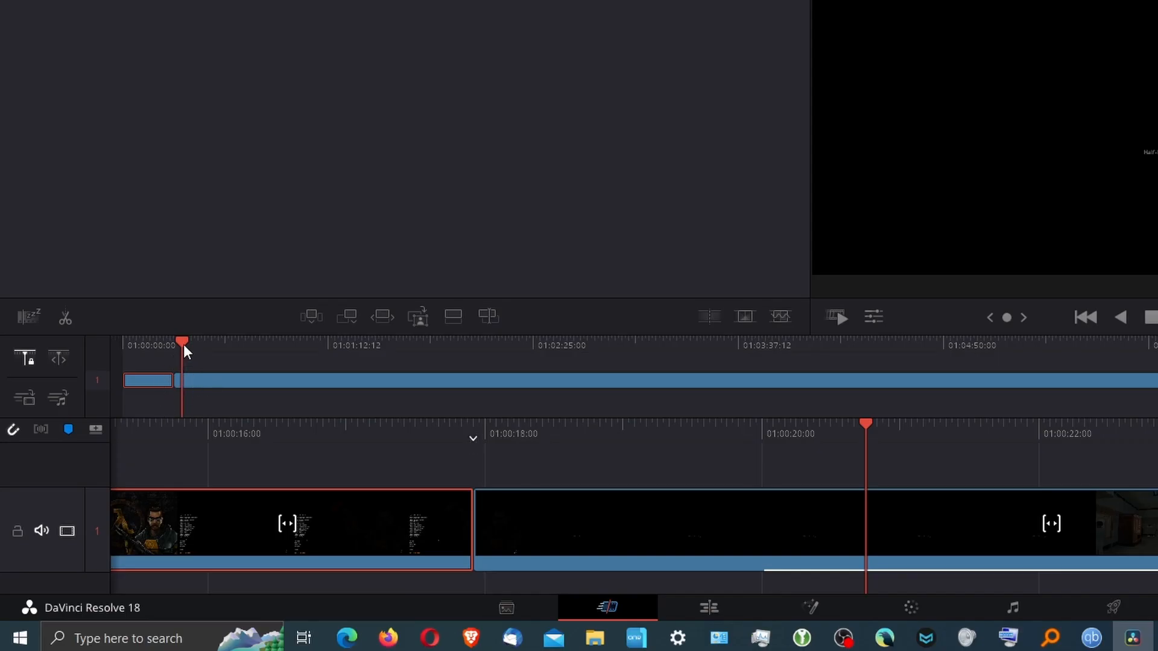
drag(183, 345, 197, 345)
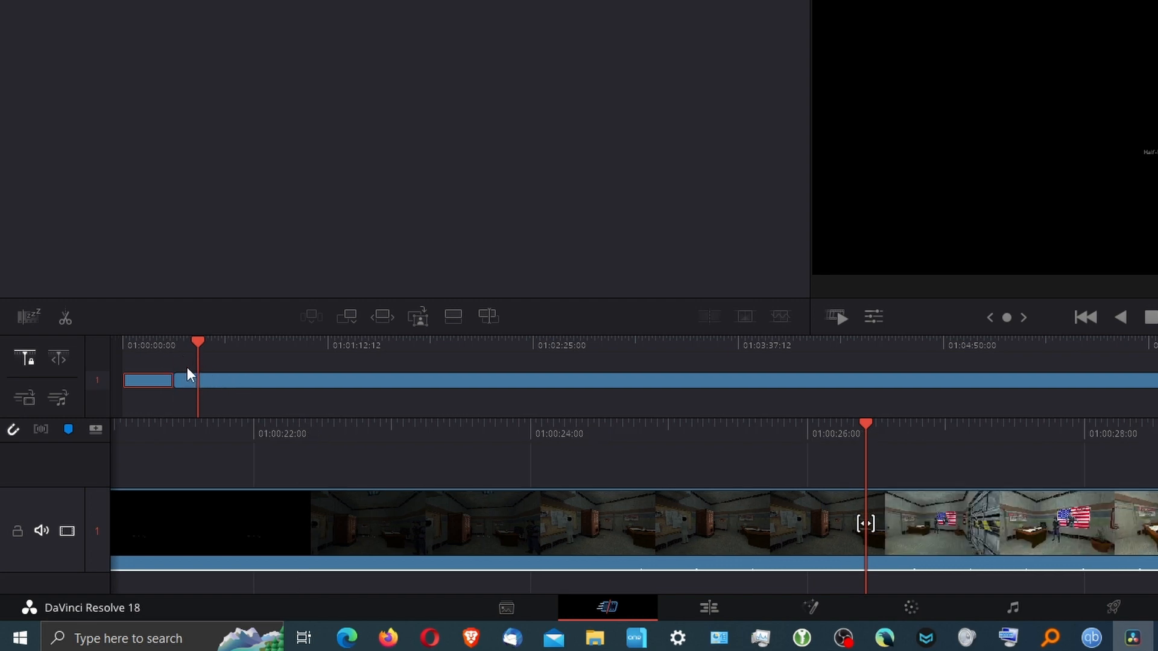
click(175, 347)
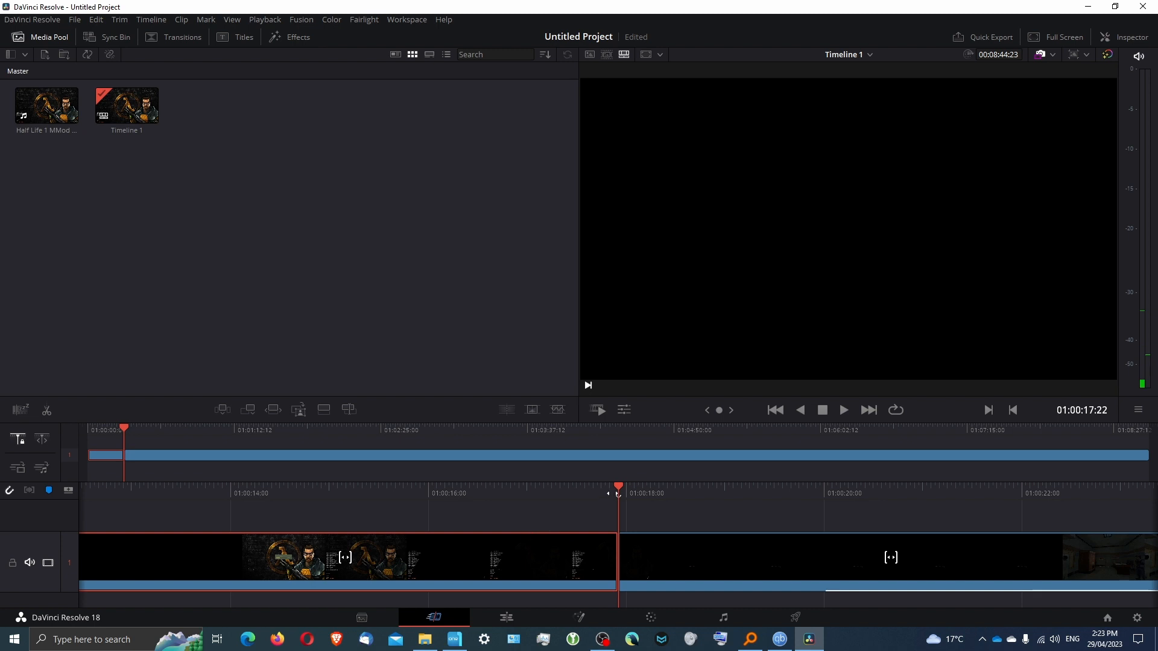
Step: Delete the menu segment before the split from the start of the timeline
drag(613, 499, 668, 510)
right_click(495, 561)
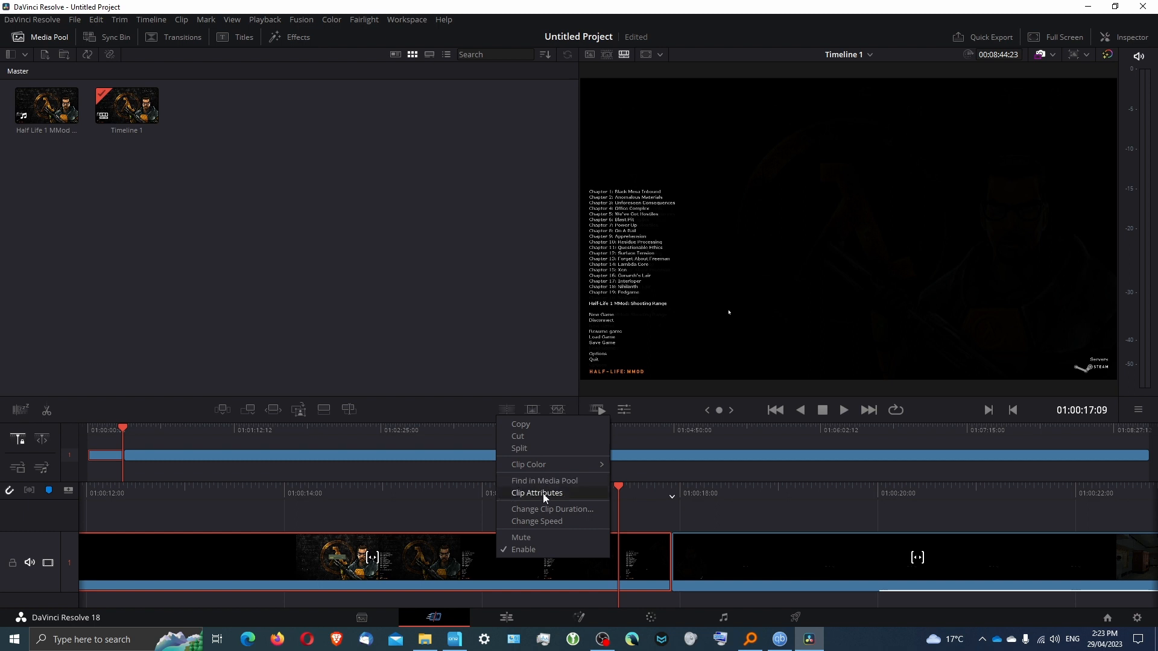
click(466, 504)
click(492, 564)
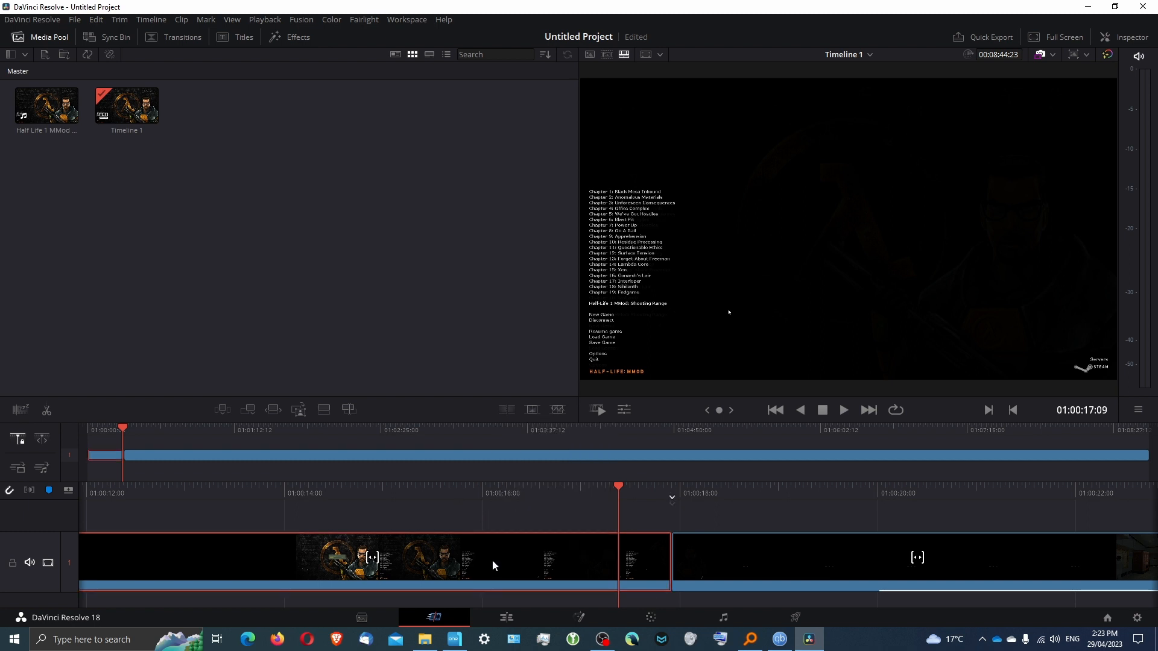
key(Delete)
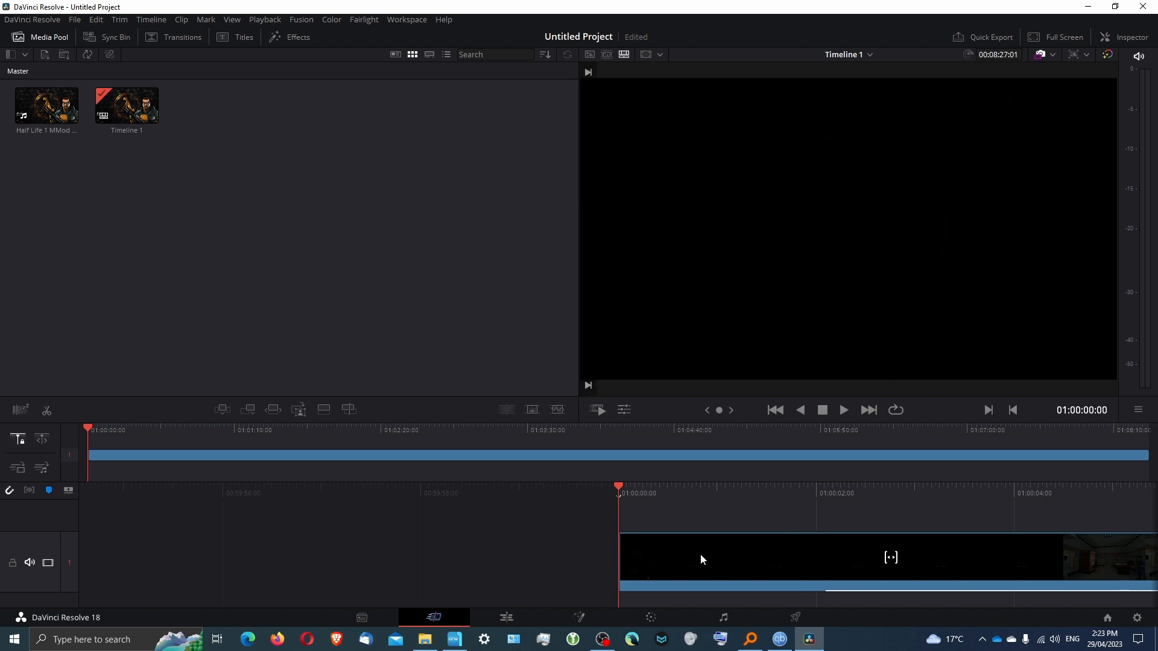
Step: Split the gameplay clip at 01:00:25:13 and again at 01:00:30:03, isolating a short segment around the start of the H.E.V. charger footage
drag(821, 500, 180, 516)
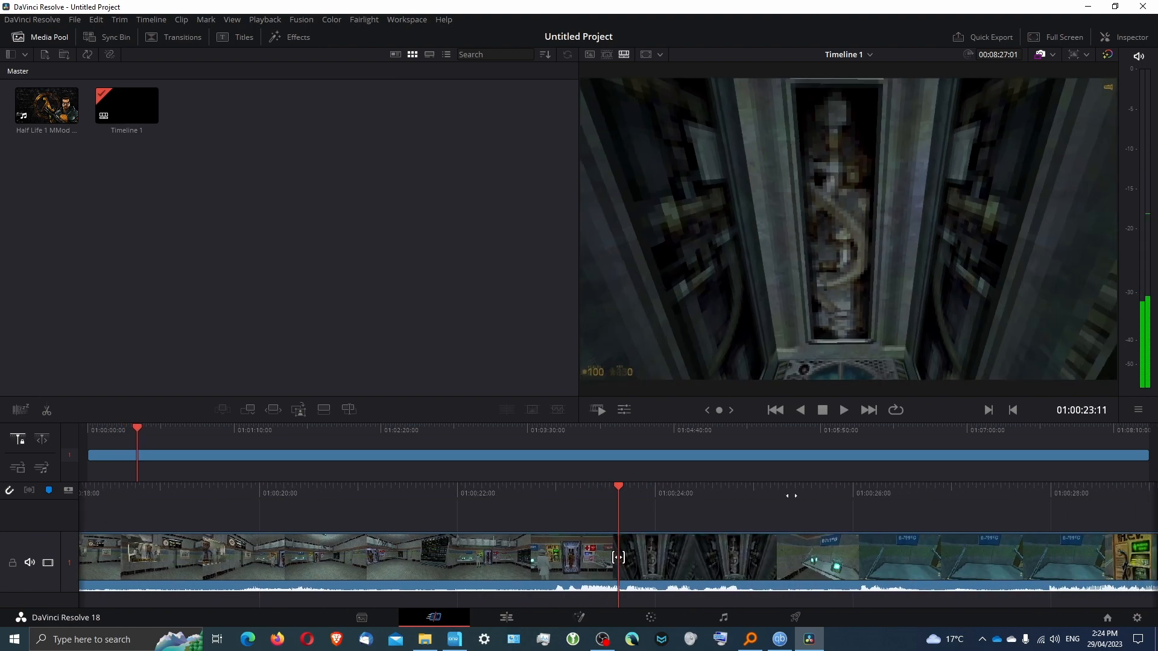
right_click(720, 563)
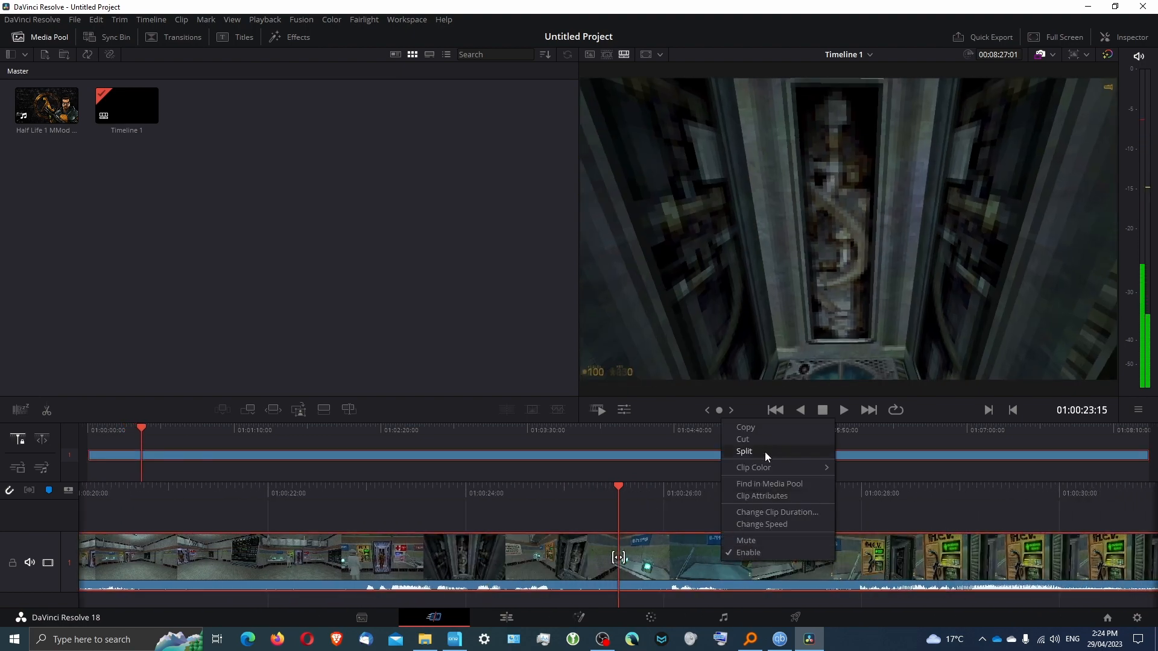
click(761, 452)
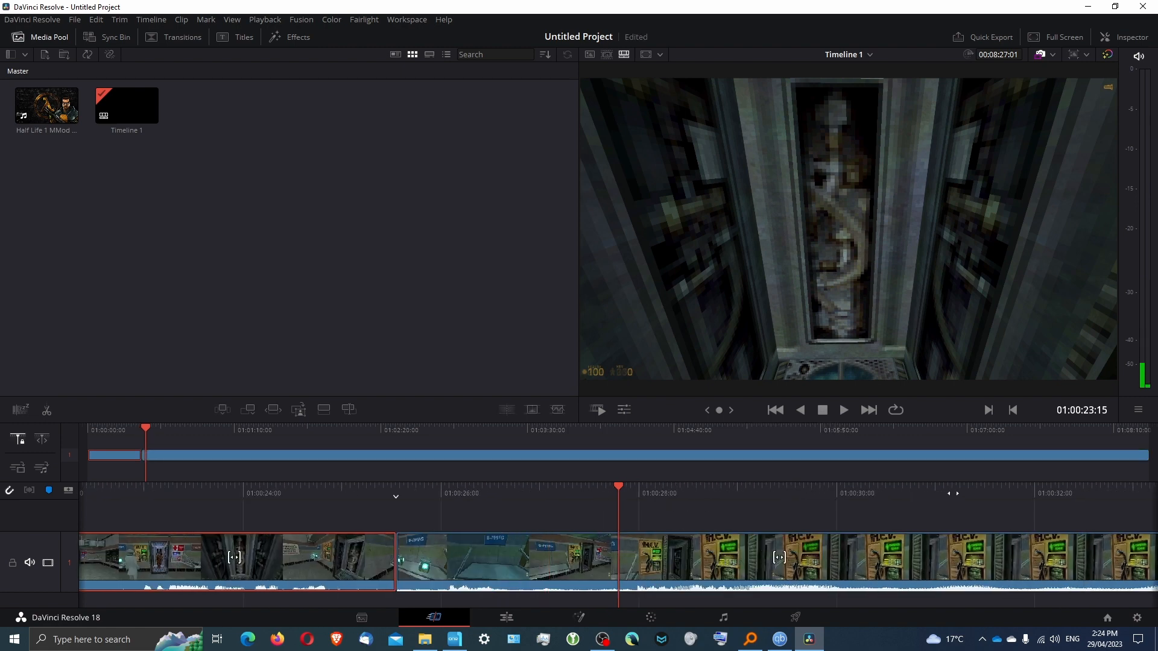
right_click(900, 564)
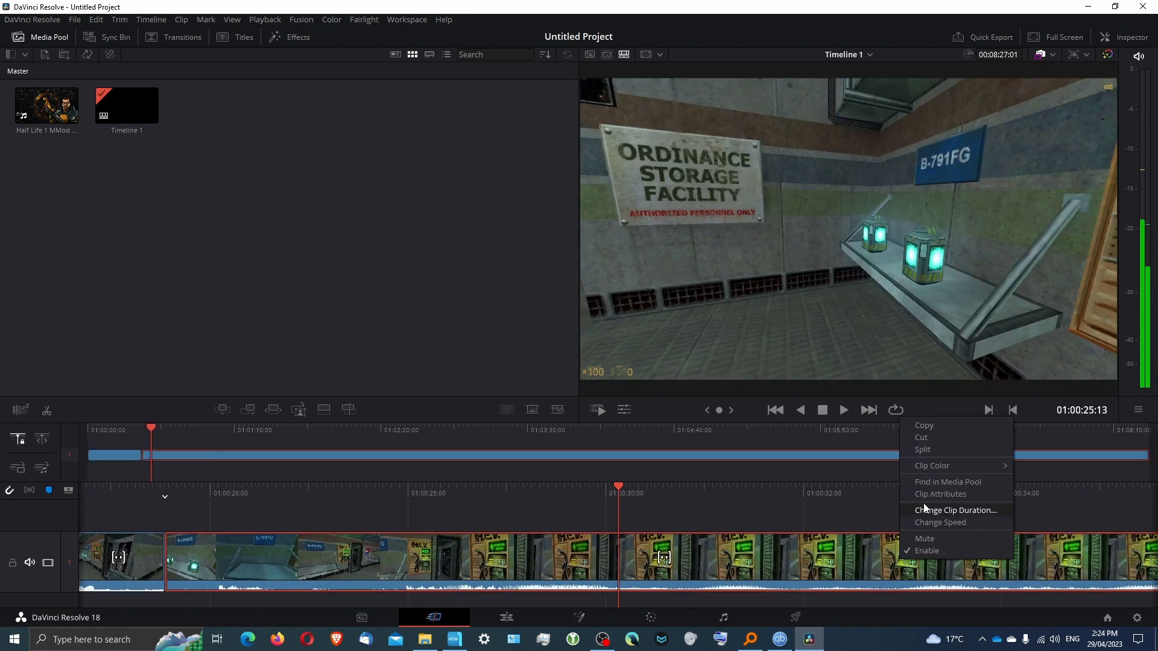
click(931, 447)
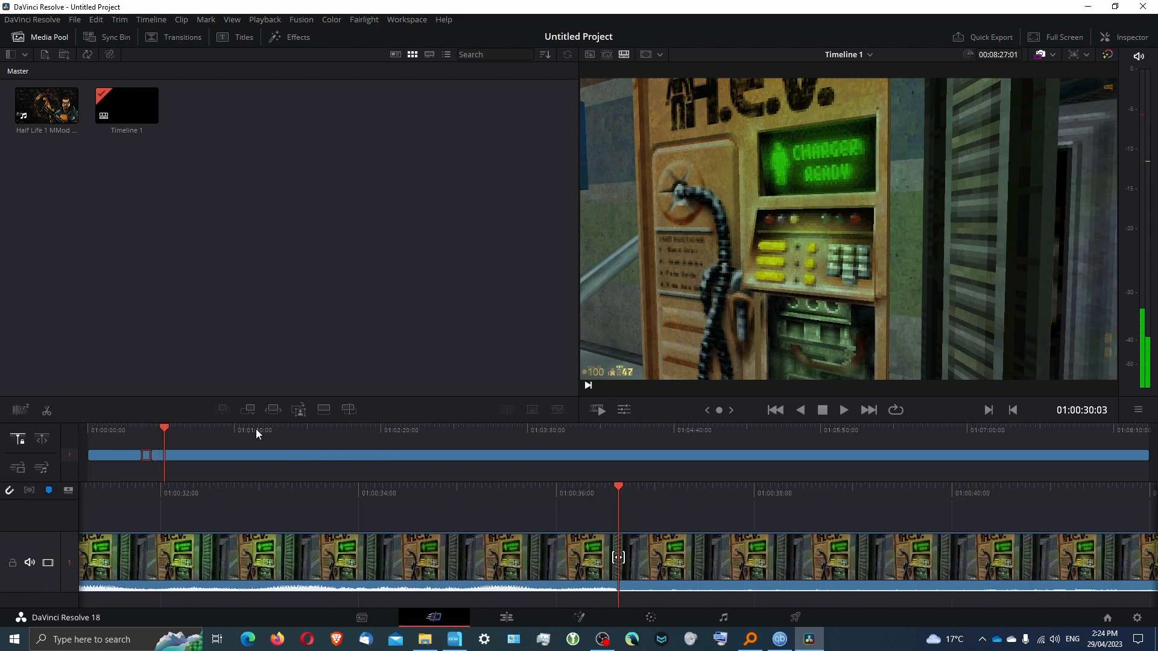
Step: Scrub around the H.E.V. charger footage, and sample points across the rest of Timeline 1 to examine the remaining gameplay
drag(677, 498, 998, 504)
drag(605, 494, 741, 505)
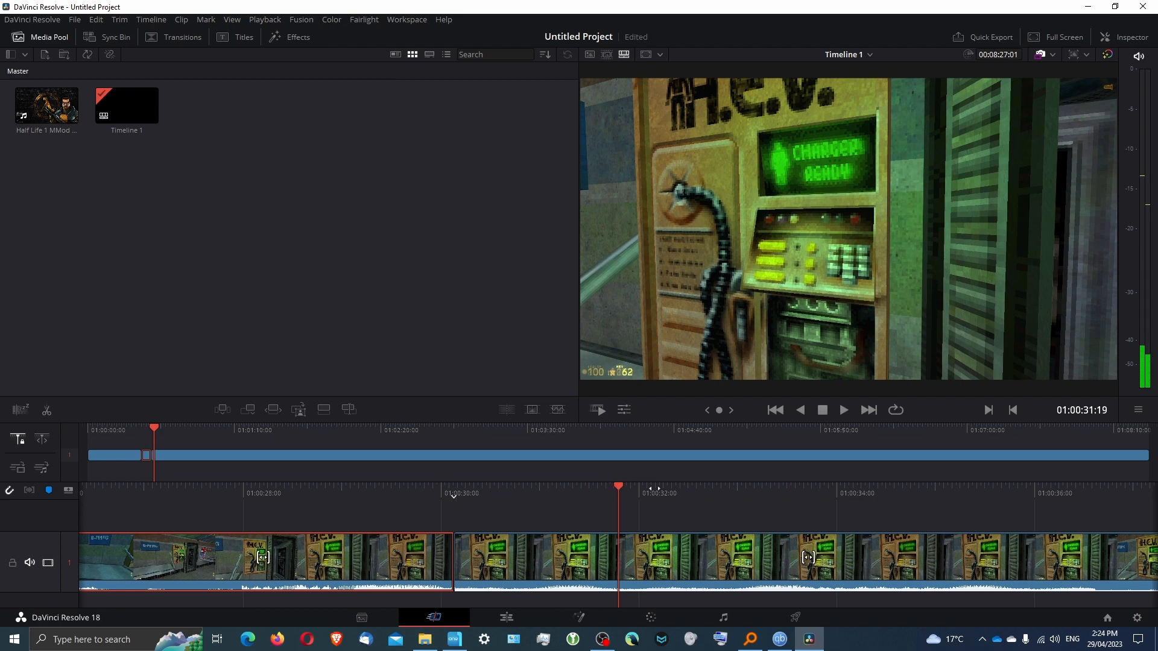
drag(700, 495, 483, 498)
drag(671, 494, 271, 509)
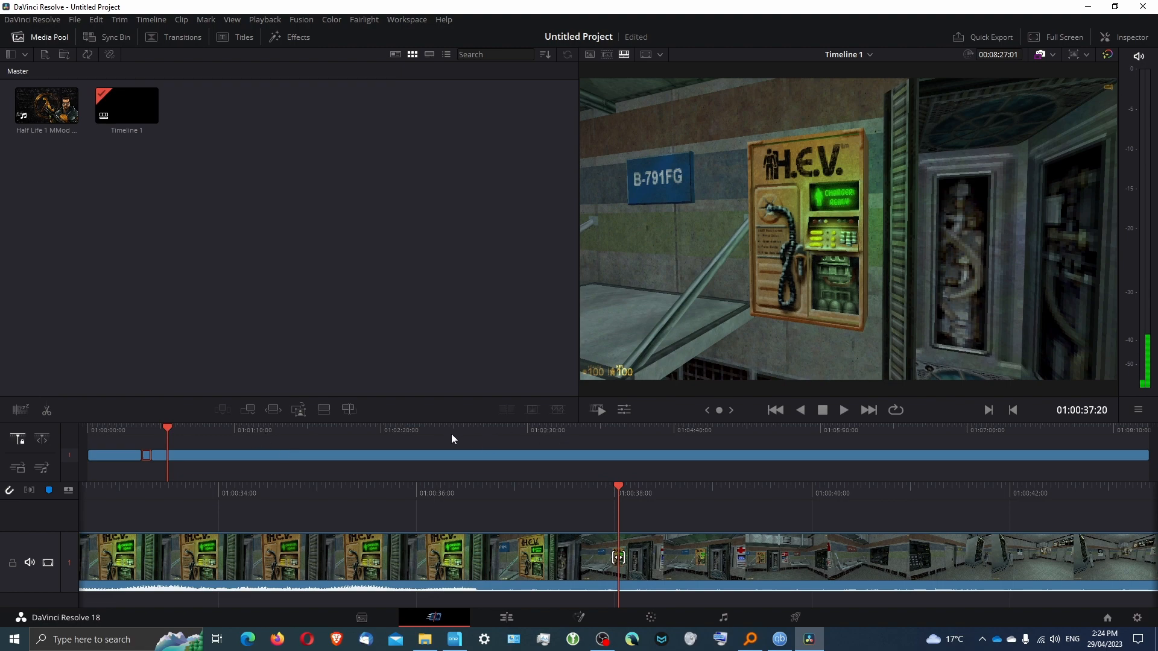
click(490, 430)
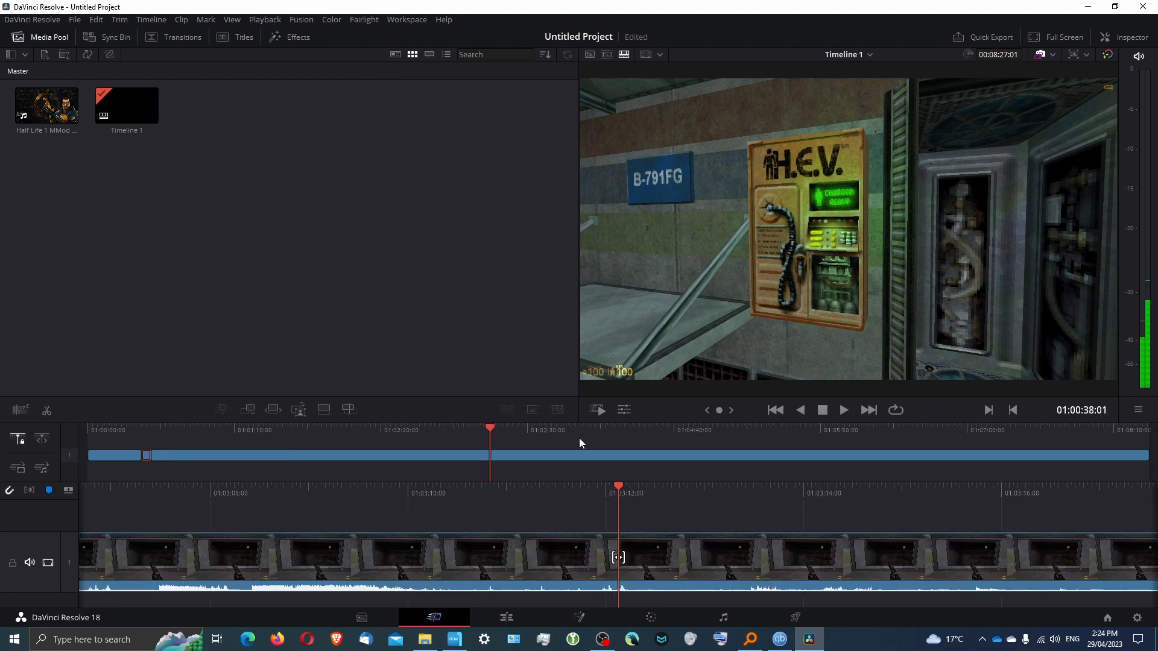
click(859, 433)
click(957, 434)
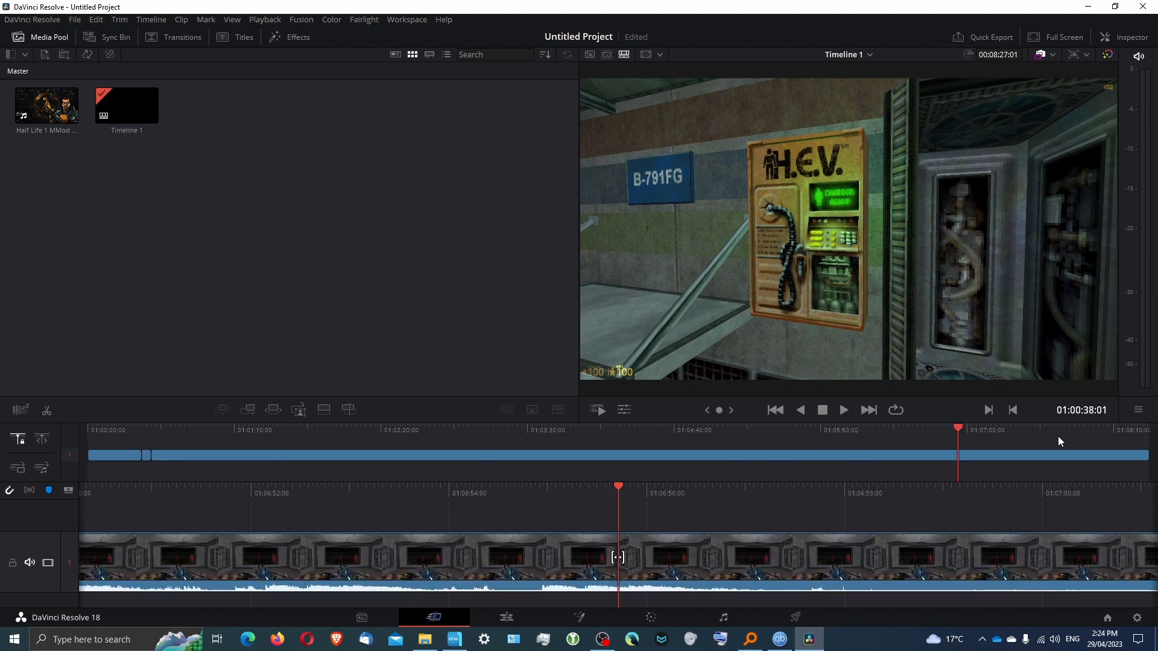
mouse_move(972, 497)
mouse_down()
mouse_move(920, 498)
mouse_move(984, 480)
mouse_move(967, 490)
mouse_move(982, 504)
mouse_up()
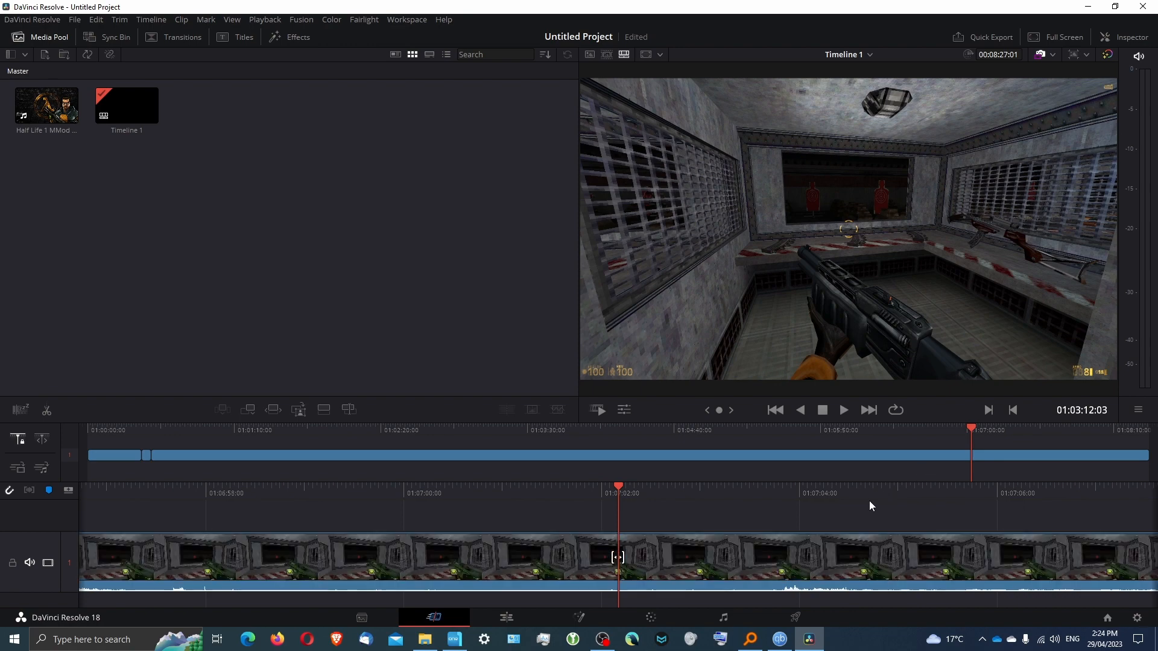
drag(1024, 498, 796, 499)
Step: Switch to the Edit page, move the playhead to 01:02:13:20 in the long clip, and check that clip's available editing commands
click(507, 618)
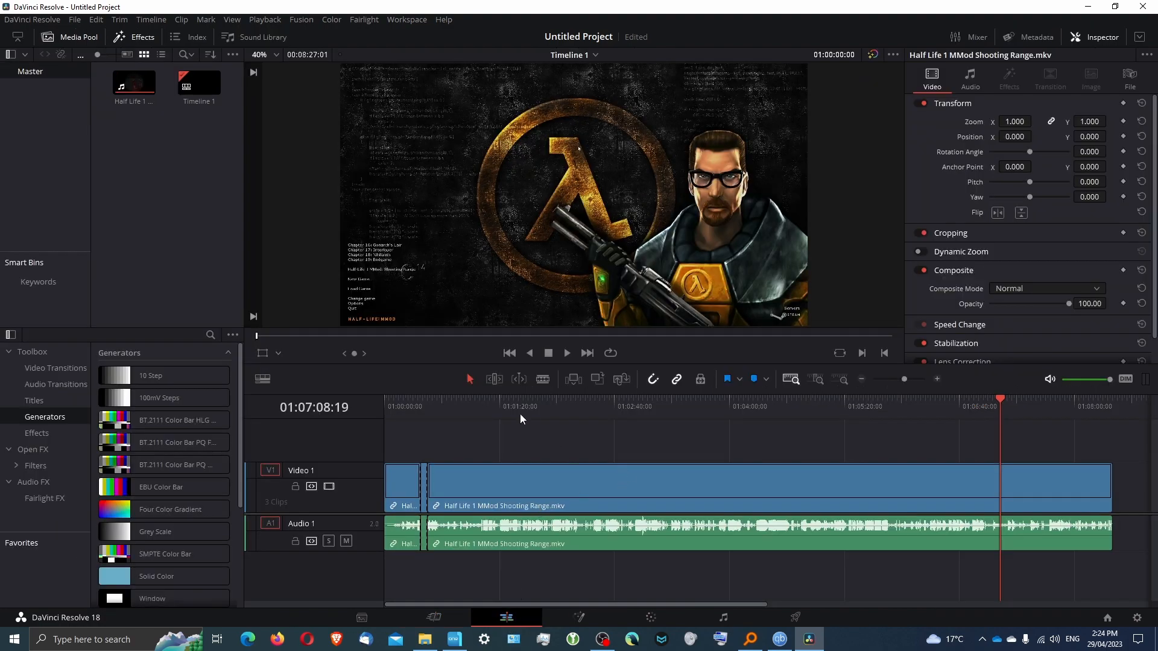
click(509, 399)
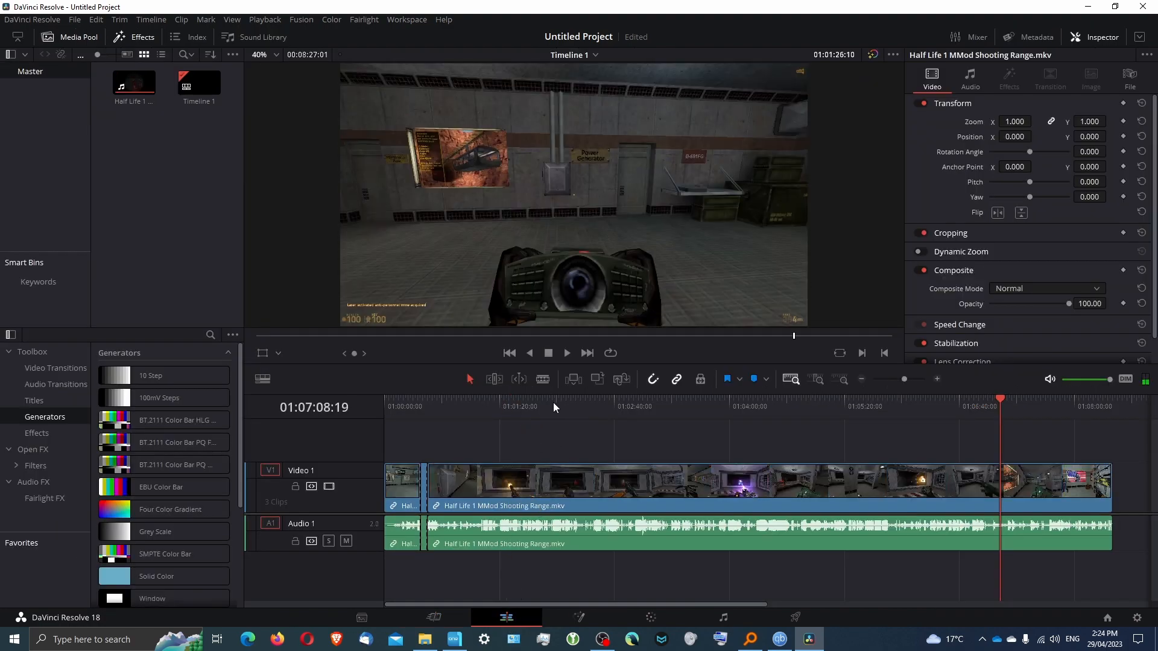
click(552, 403)
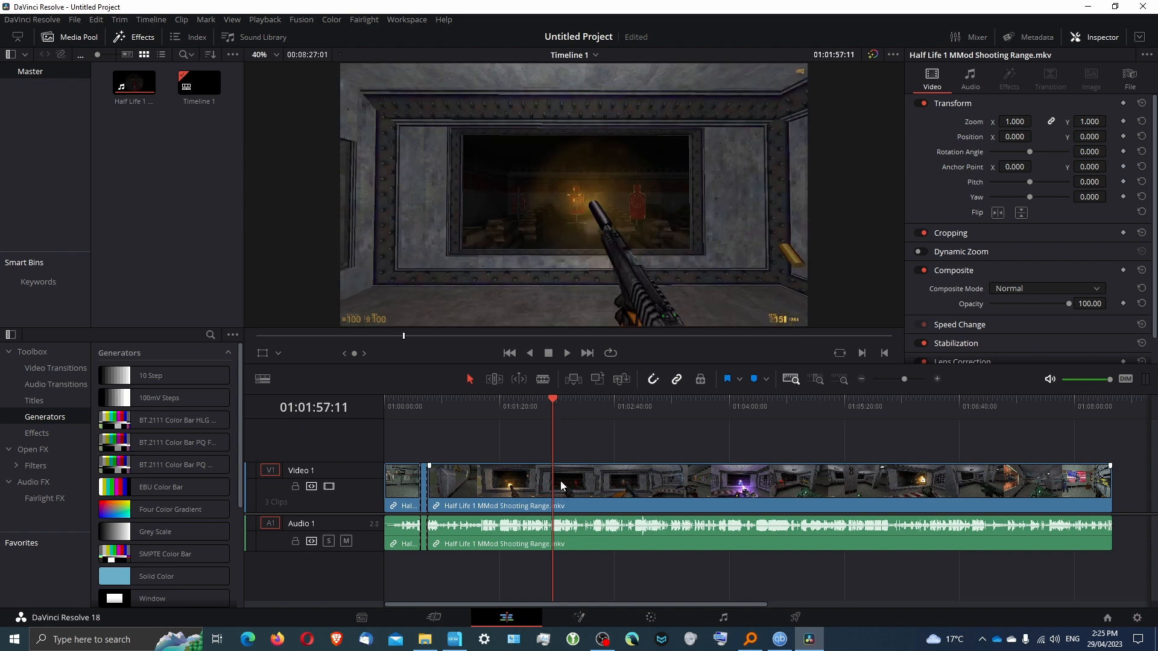
click(559, 480)
click(570, 399)
click(577, 400)
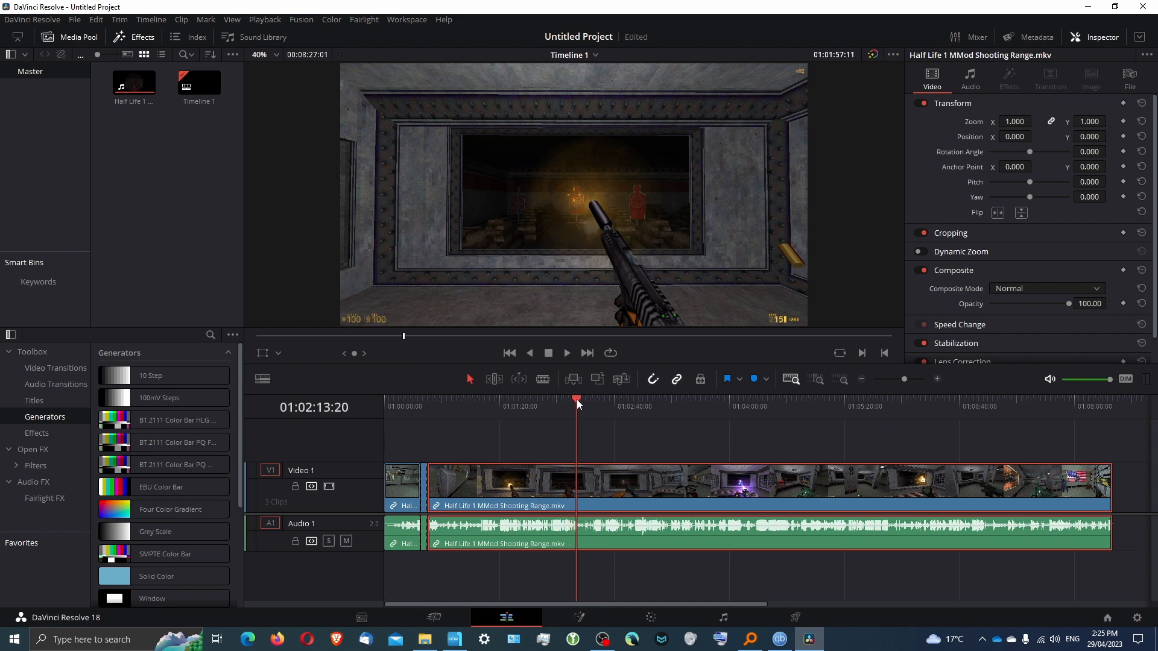
right_click(589, 487)
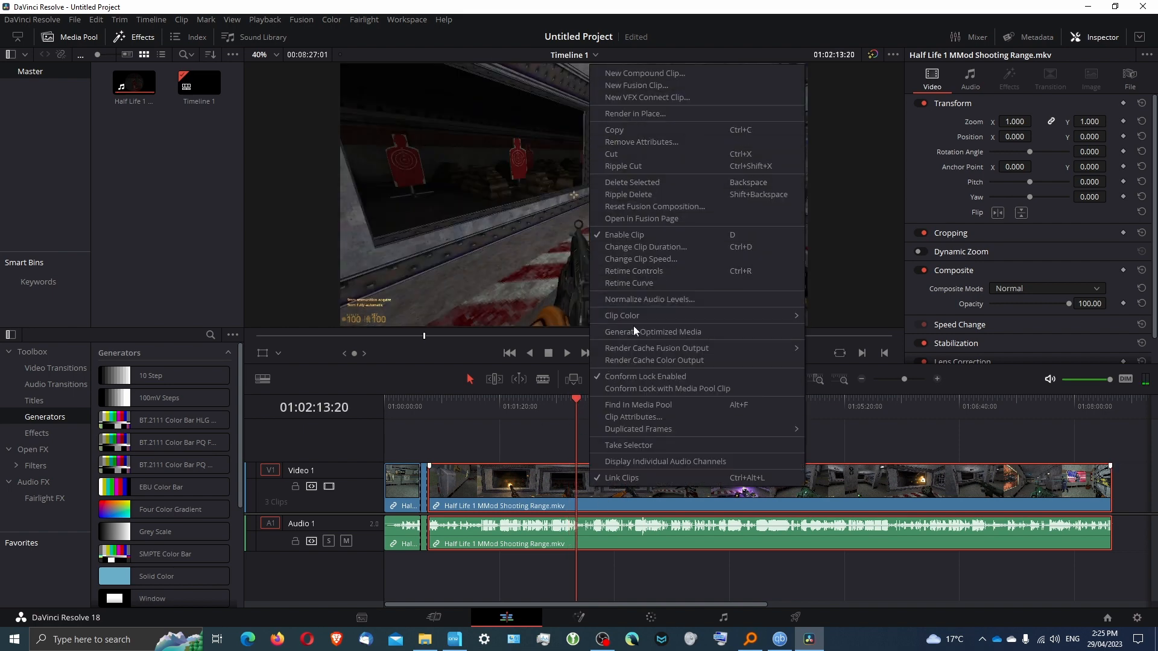
Step: Return to the Cut page and split the long shooting range clip at 01:02:23:23, just before the gunfire
click(433, 617)
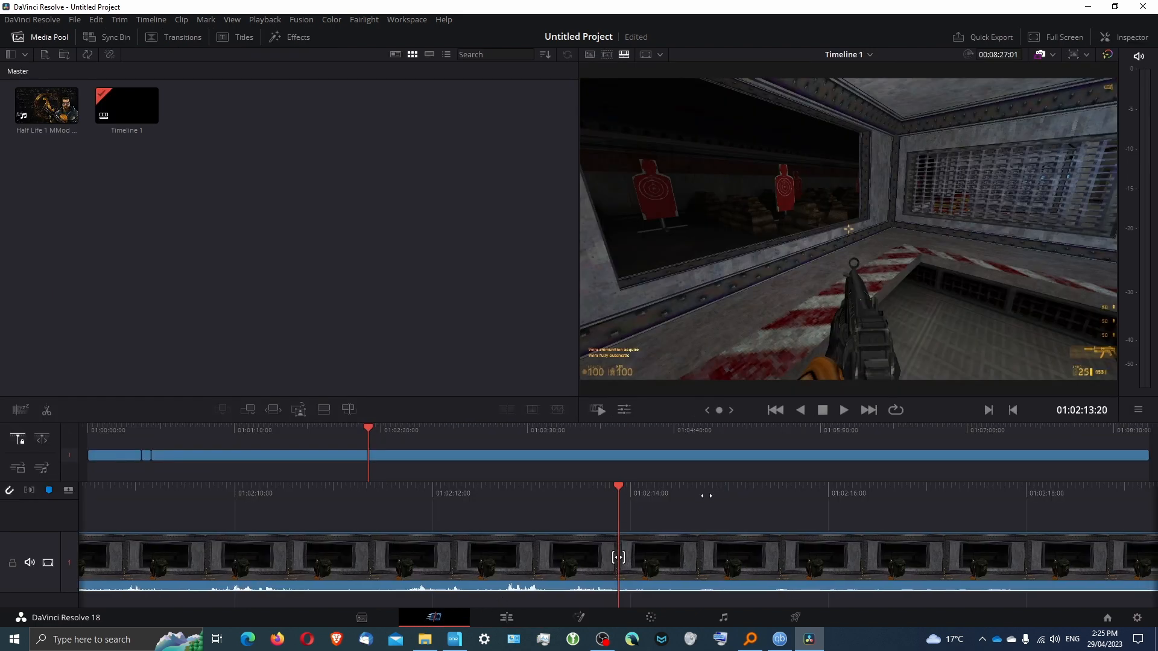
drag(706, 495, 541, 500)
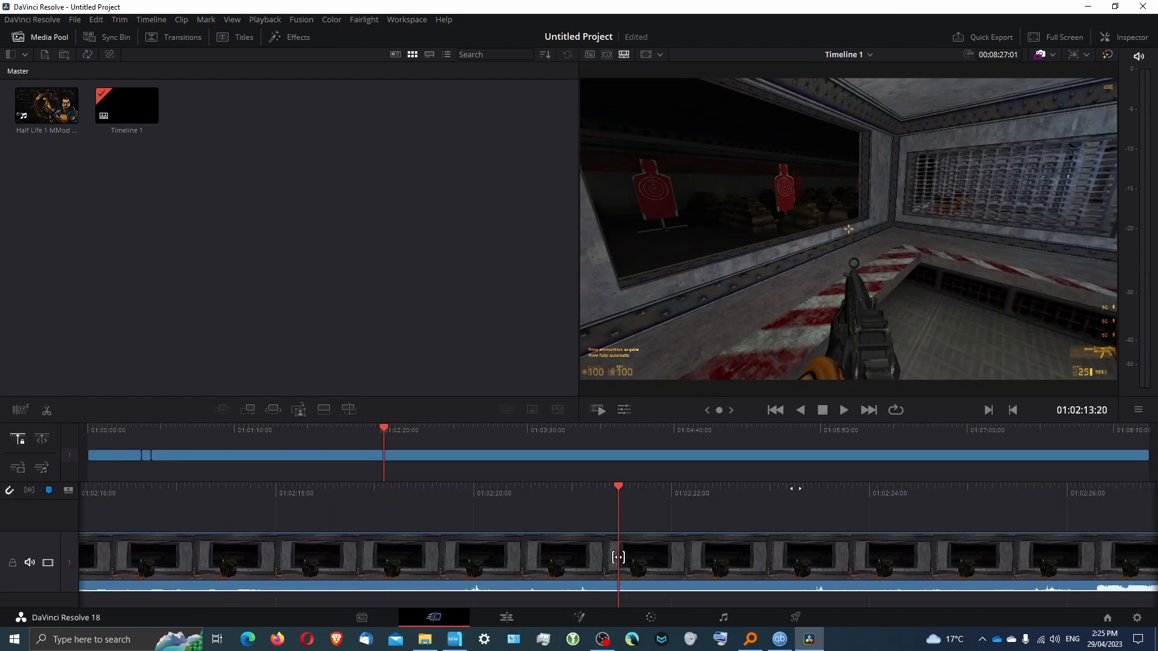
drag(795, 489, 635, 501)
drag(801, 500, 644, 507)
drag(715, 496, 597, 506)
drag(837, 494, 401, 516)
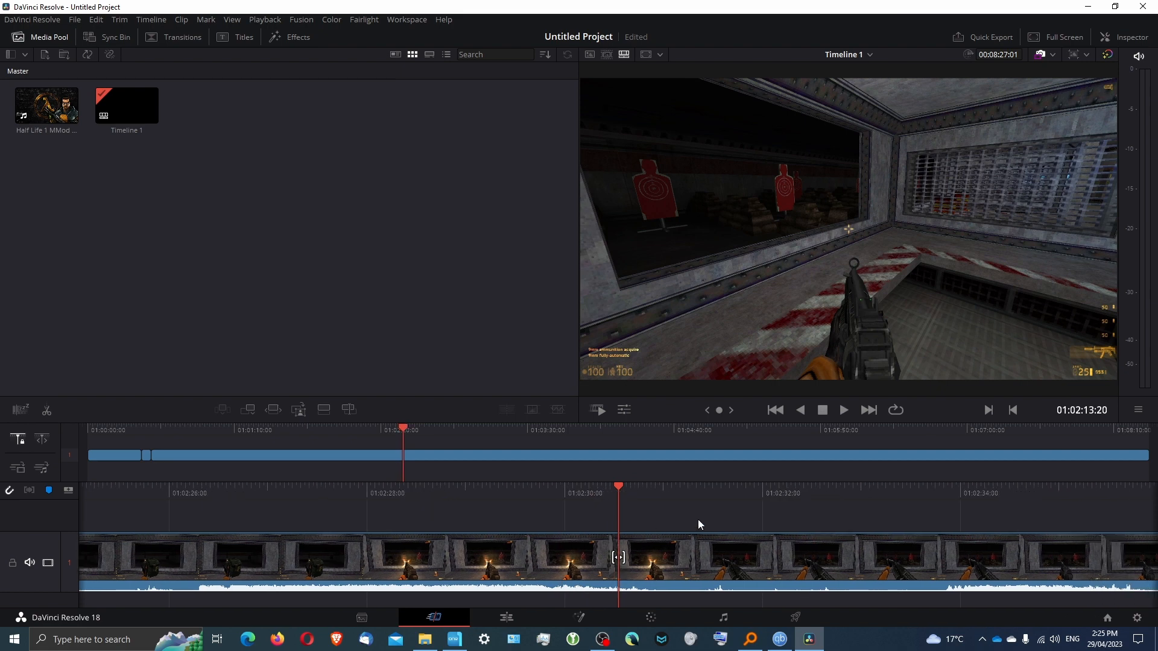
drag(711, 491, 838, 491)
drag(627, 486, 760, 491)
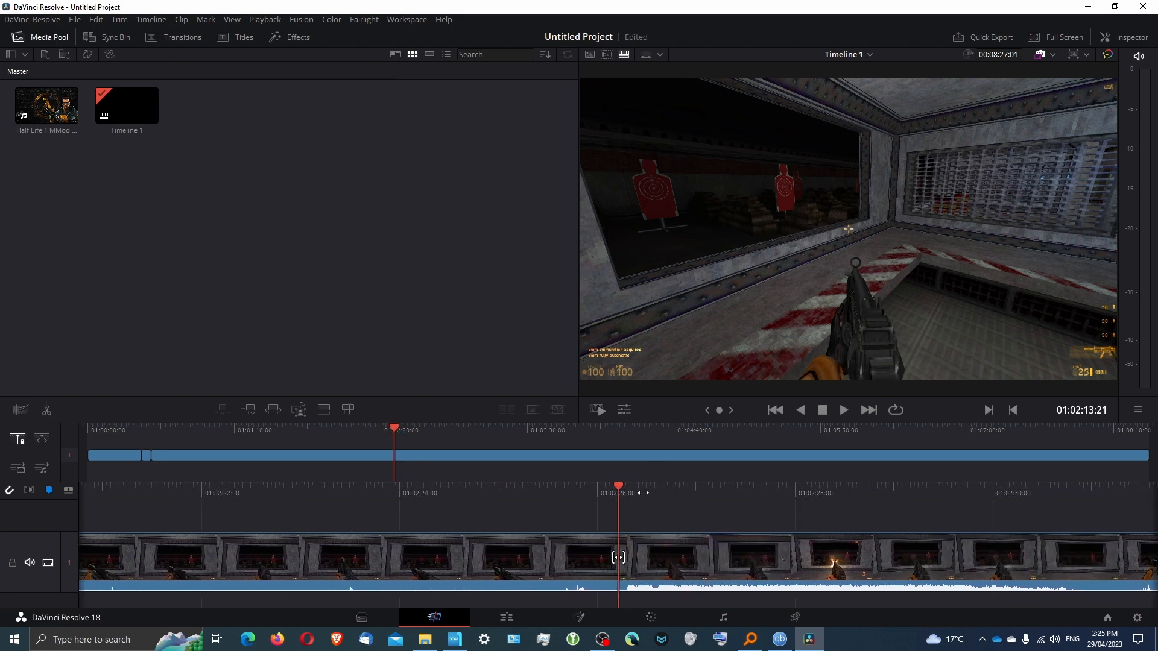
drag(643, 493, 767, 498)
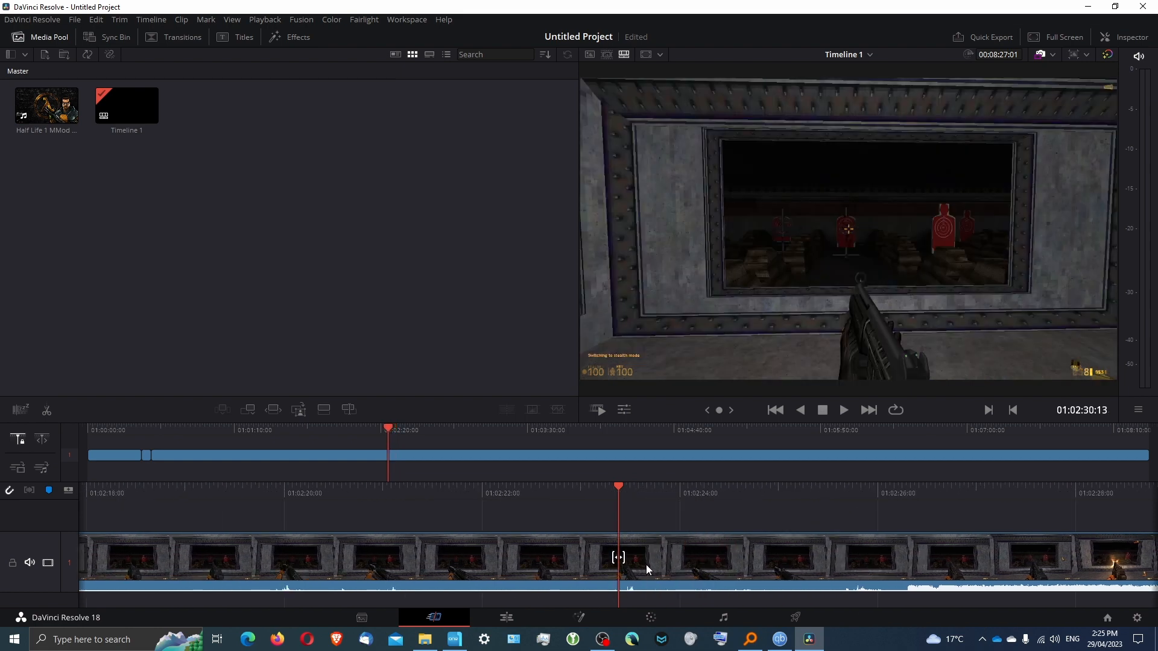
drag(653, 494, 596, 494)
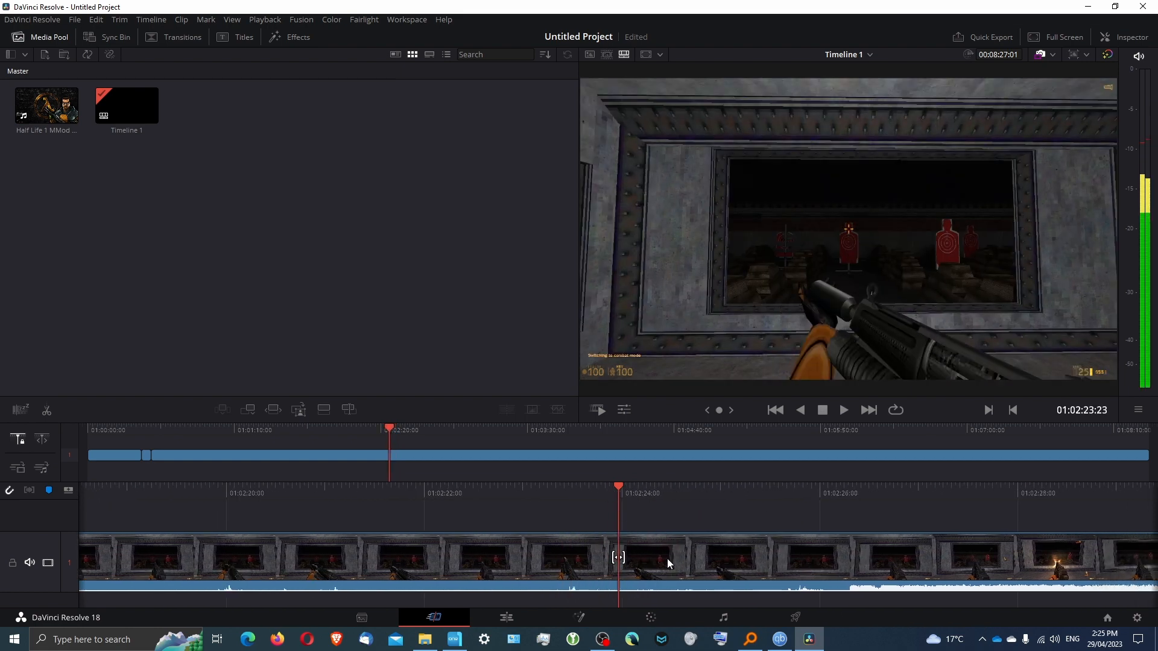
right_click(682, 570)
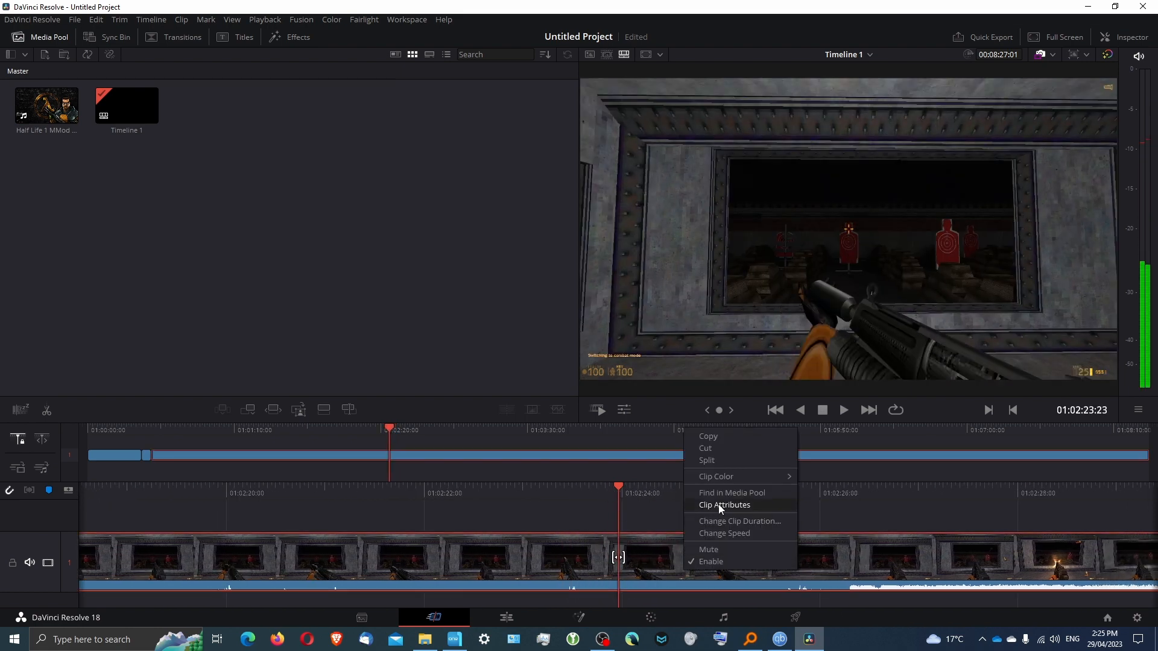
click(712, 461)
Step: Split the clip again at 01:02:35:12 to isolate a short shooting segment
drag(786, 510, 636, 496)
drag(911, 496, 578, 493)
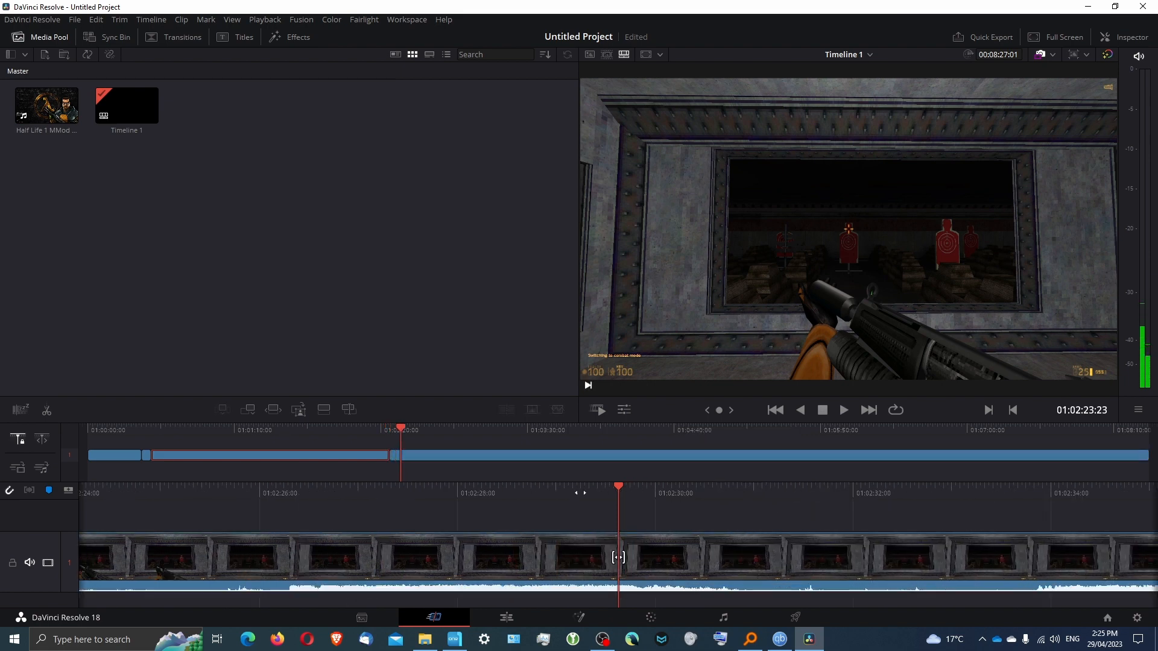
drag(850, 493, 512, 485)
drag(812, 511, 579, 483)
right_click(751, 562)
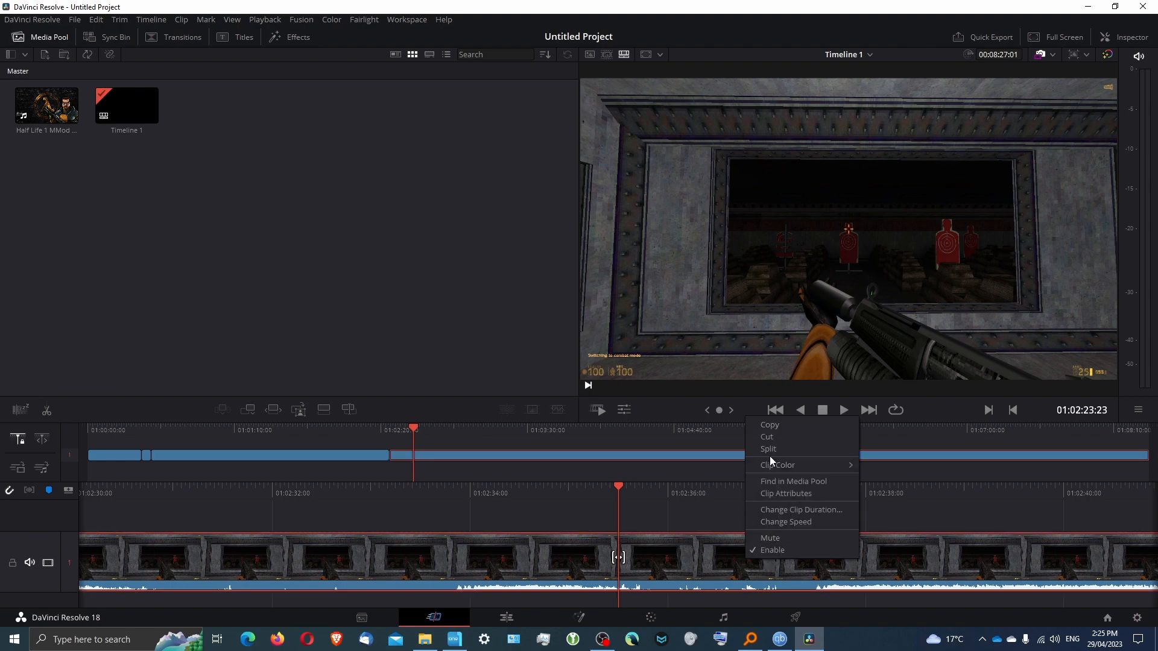
click(768, 448)
Step: Switch to the Edit page, select the short shooting segment, and place the playhead at its start, 01:02:23:23
click(514, 616)
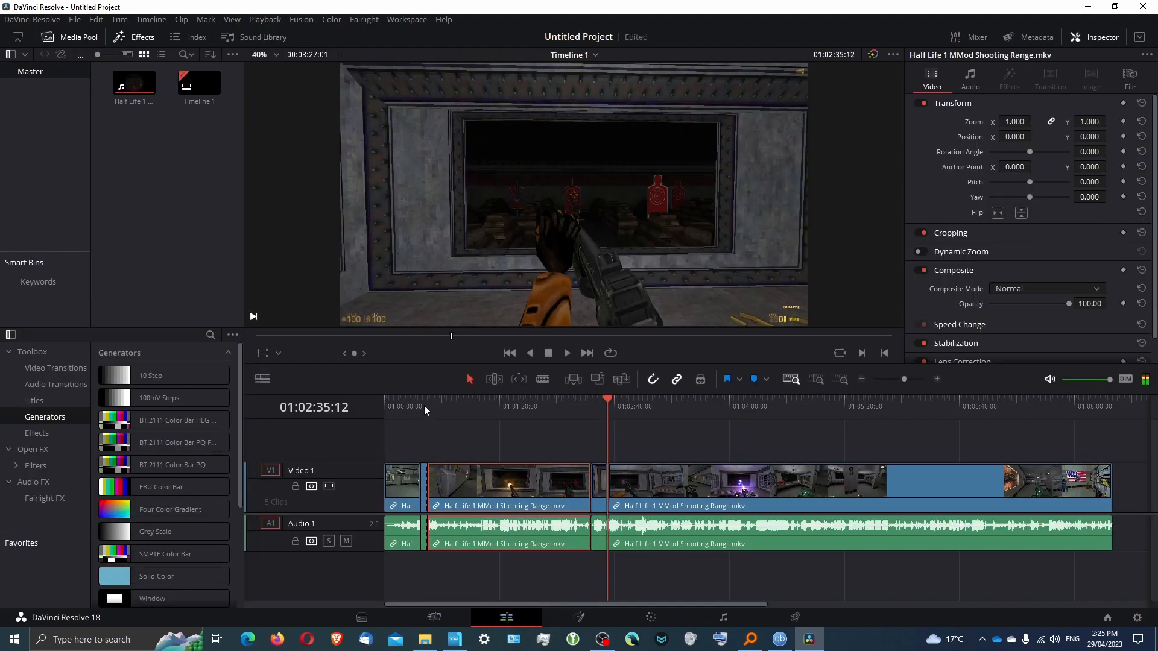
click(424, 403)
drag(422, 407, 472, 419)
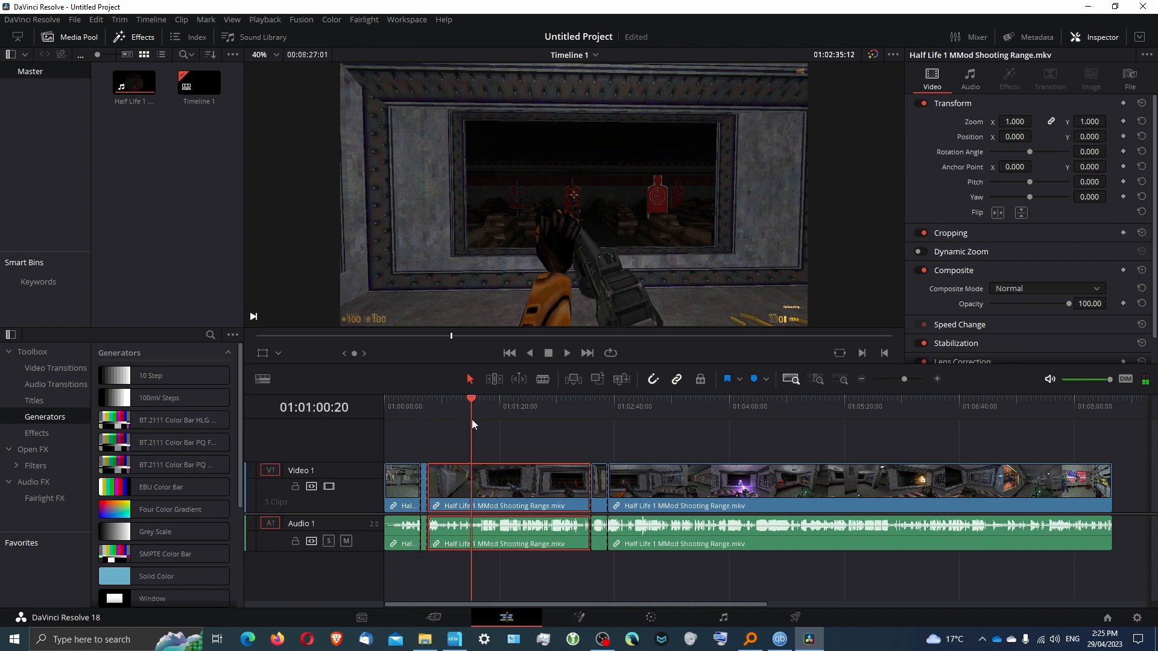
click(591, 405)
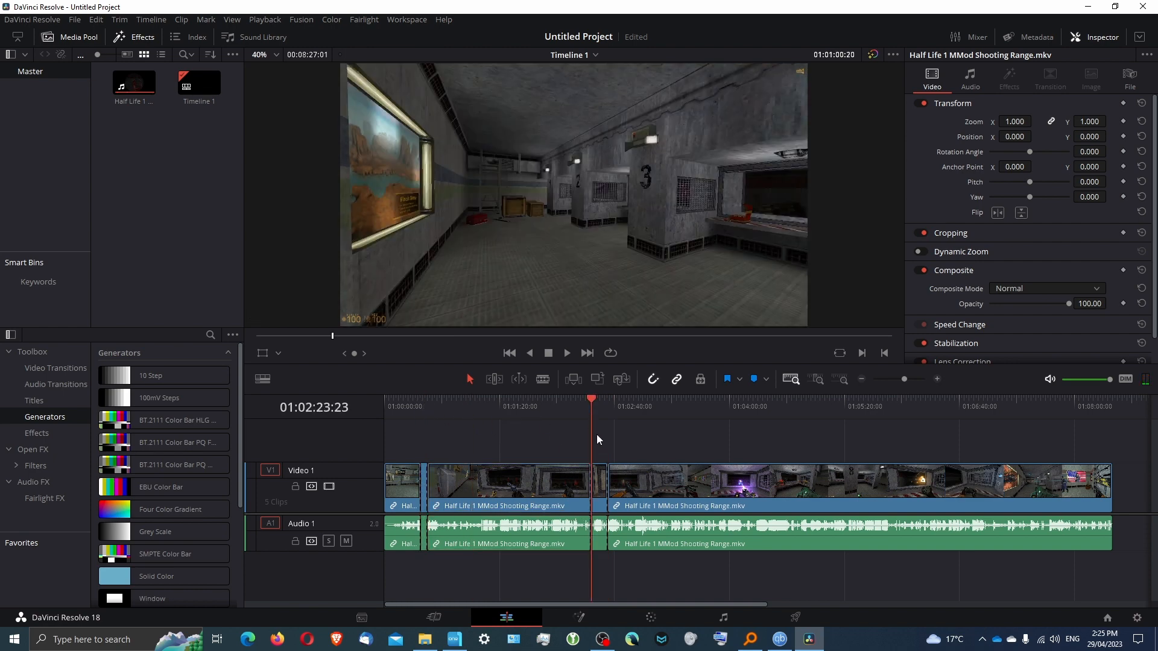
click(599, 478)
drag(599, 406, 599, 405)
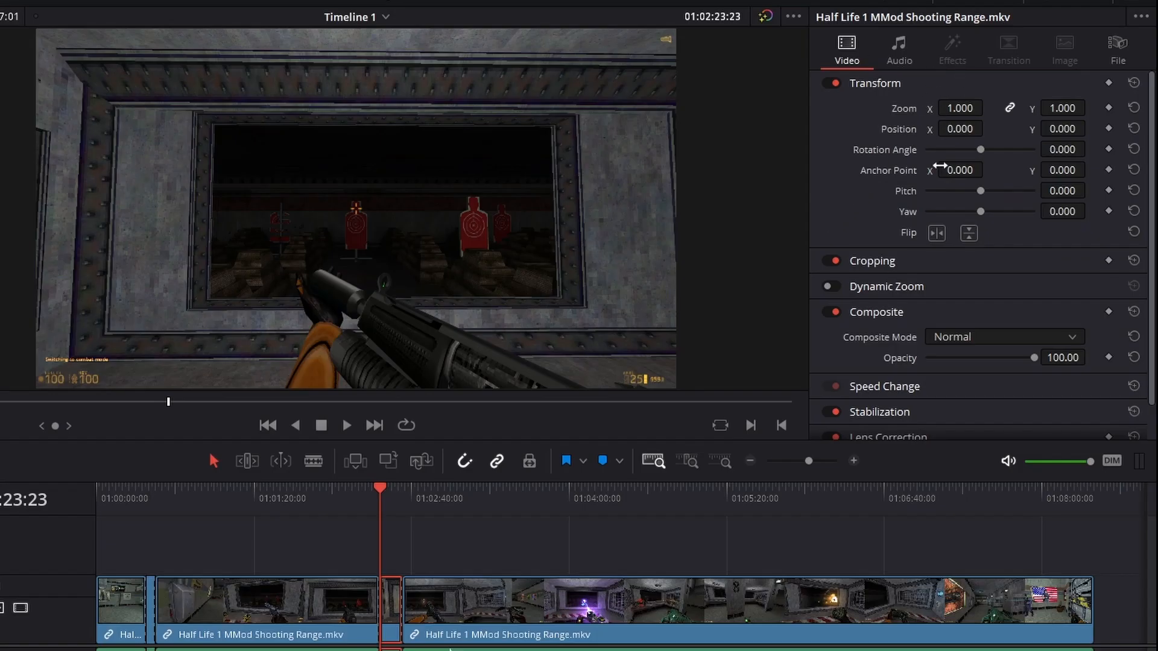
Step: Review the selected segment's video and audio properties, try its volume adjustment, and reset the volume
scroll(917, 259, down, 1)
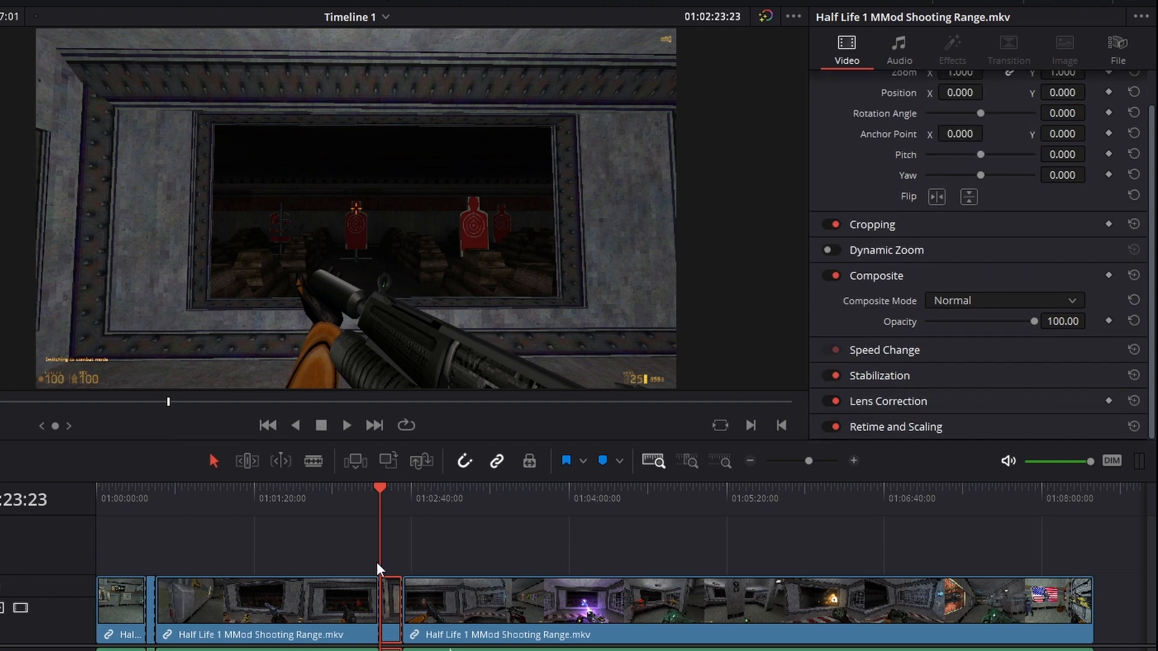
scroll(903, 320, up, 1)
click(901, 55)
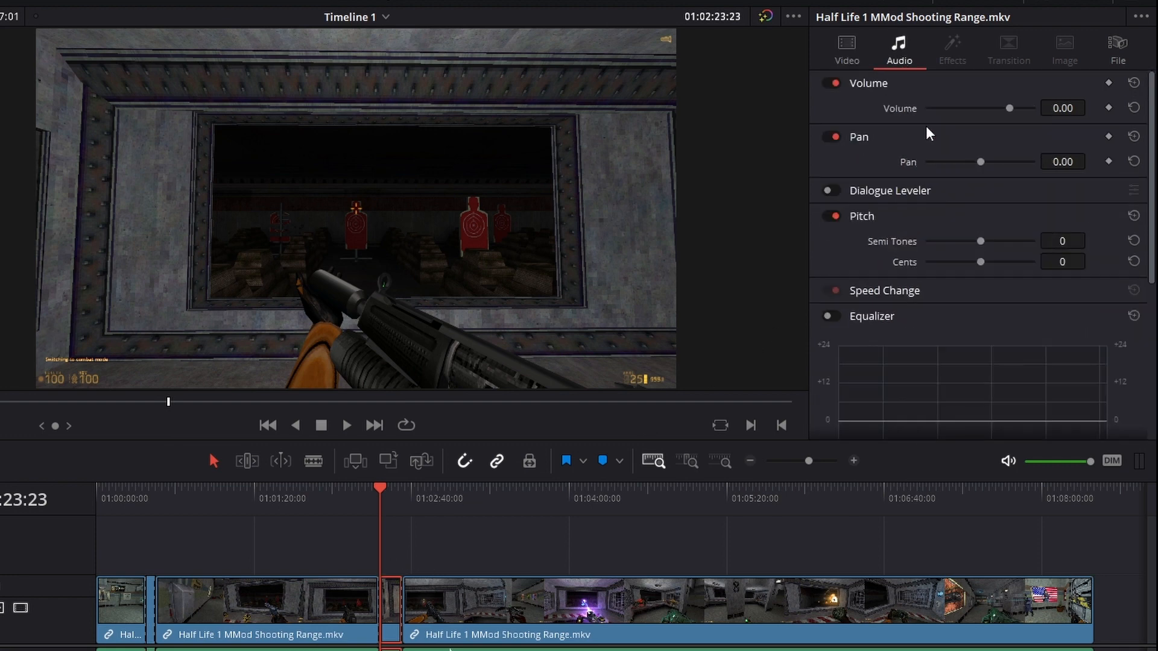
mouse_move(1006, 107)
mouse_down()
mouse_move(983, 111)
mouse_move(1009, 111)
mouse_up()
click(1134, 108)
click(846, 46)
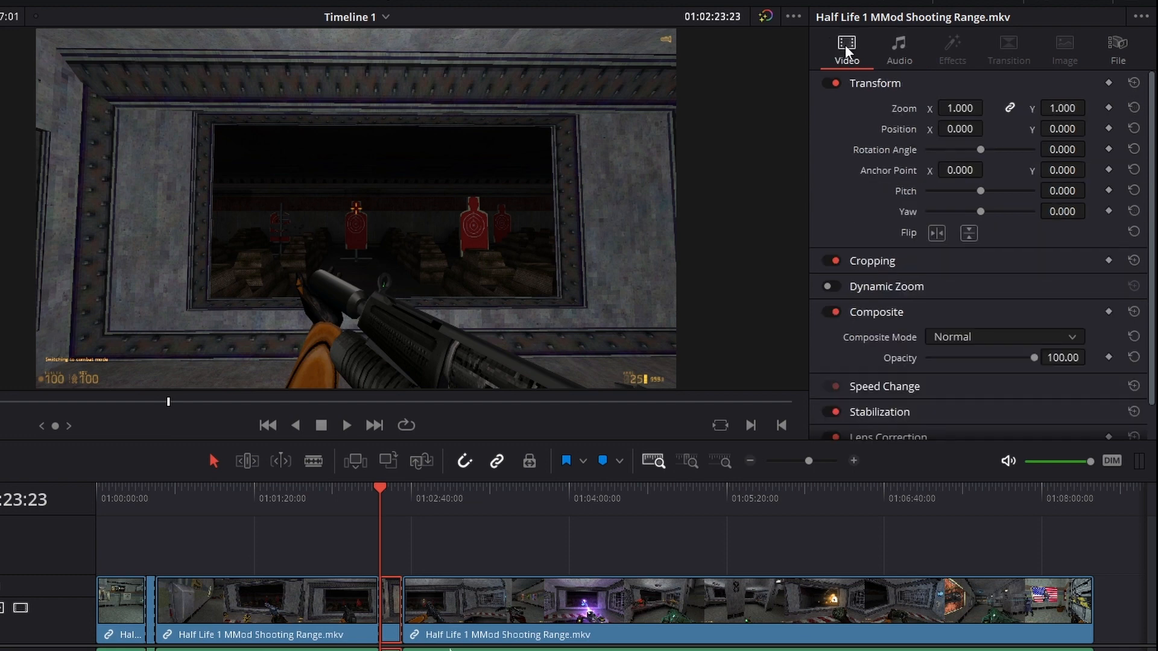
Step: Set the segment's zoom to 1.770 and its position to X -313 and Y 504, and move the playhead ahead of the segment
drag(952, 104, 982, 106)
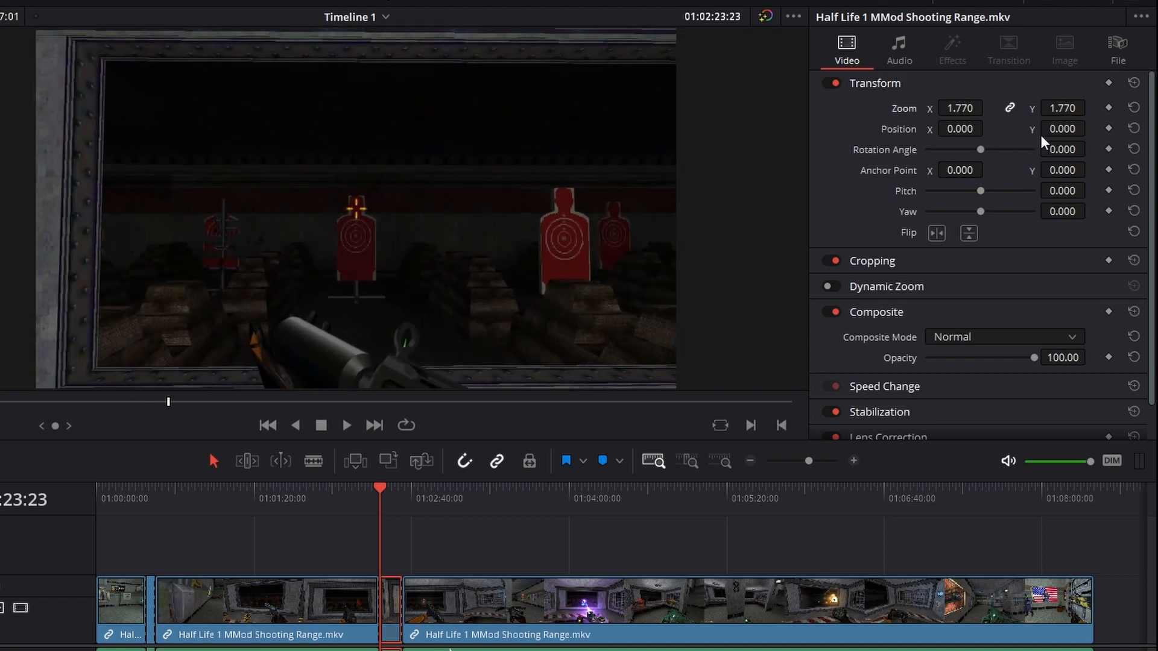
drag(1056, 130, 1090, 127)
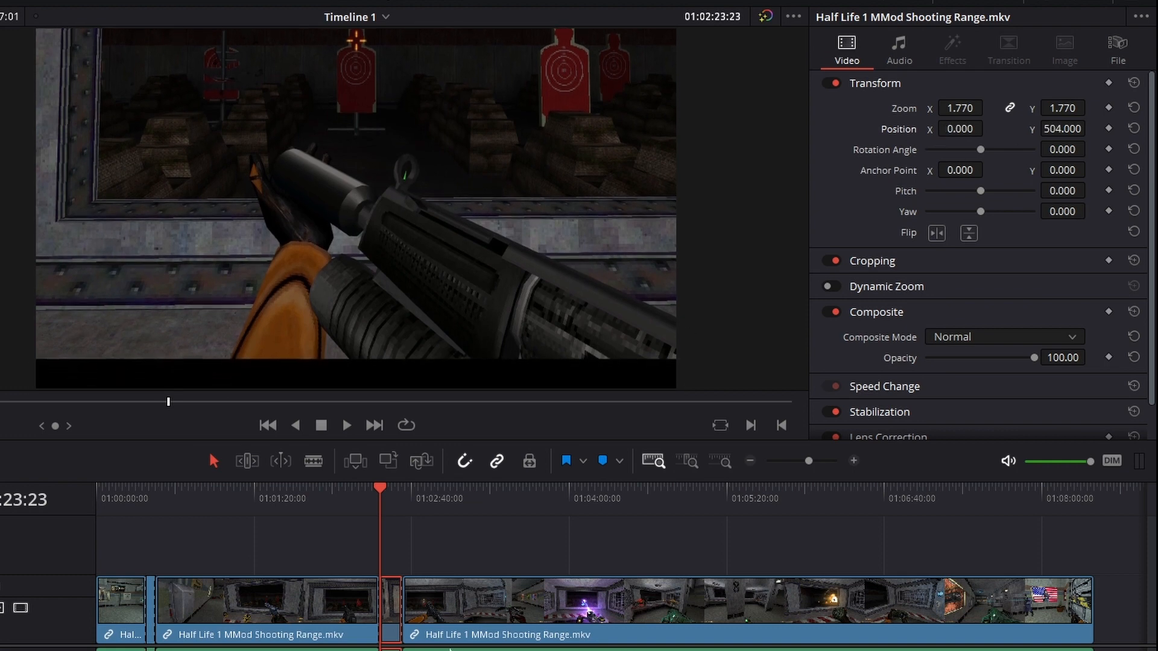
drag(959, 128, 403, 409)
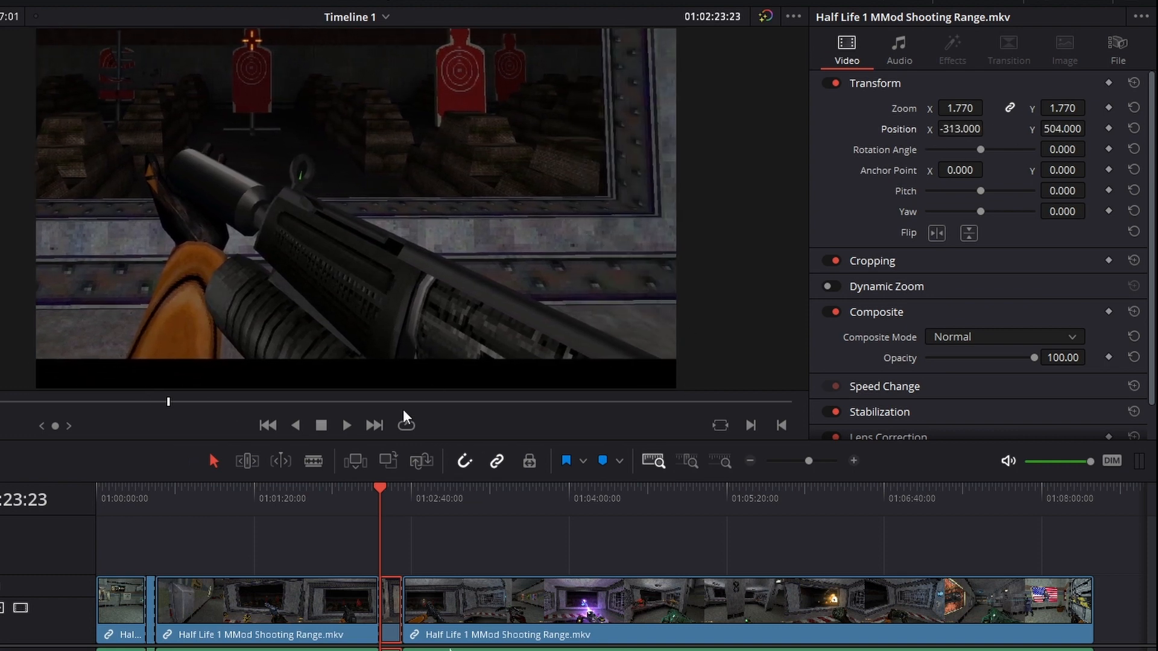
drag(377, 497, 364, 498)
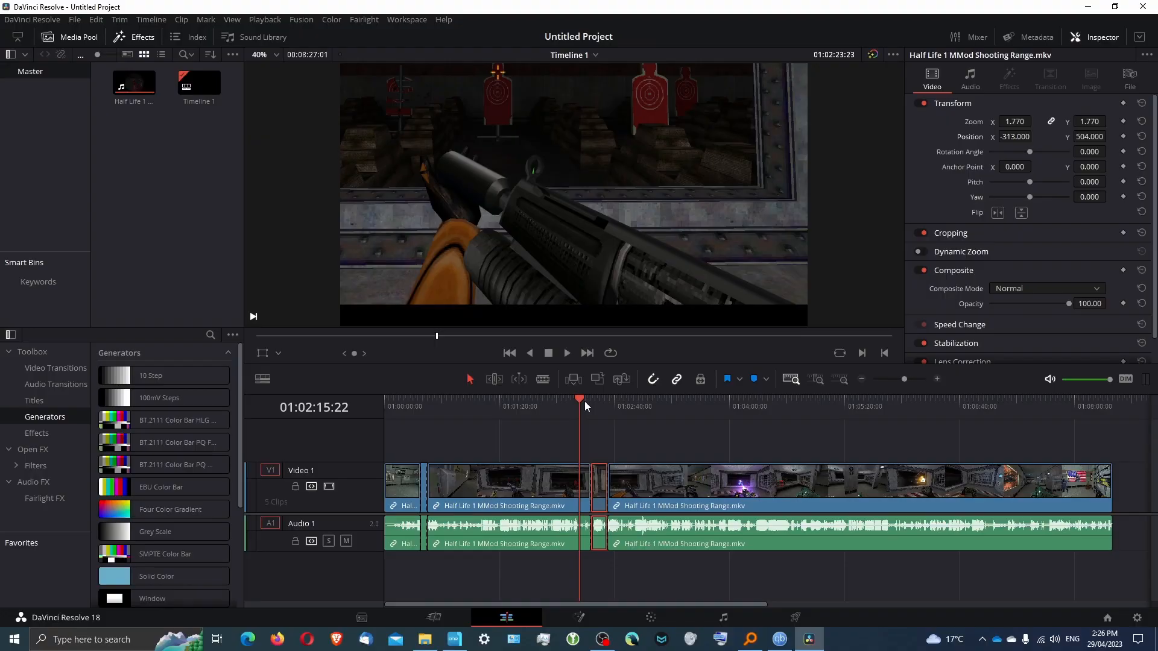
Step: Play back the cut into the zoomed shooting segment, starting from shortly before the segment at 01:02:22:13
key(Down)
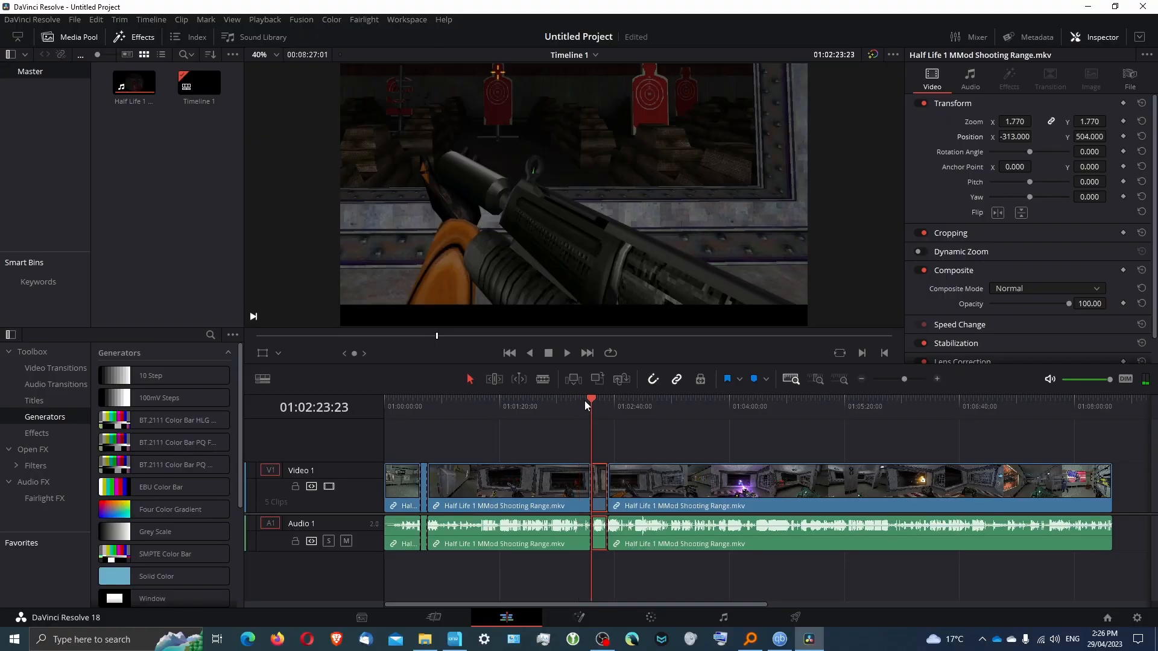
key(Left)
key(Left)
key(Left)
key(Left)
key(Left)
key(Left)
key(Left)
key(Left)
key(Left)
key(Left)
key(Left)
key(Left)
key(Left)
key(Left)
key(Left)
key(Left)
key(Left)
key(Left)
key(Left)
key(Left)
key(Left)
key(Left)
key(Left)
key(Left)
key(Left)
key(Left)
key(Left)
key(Left)
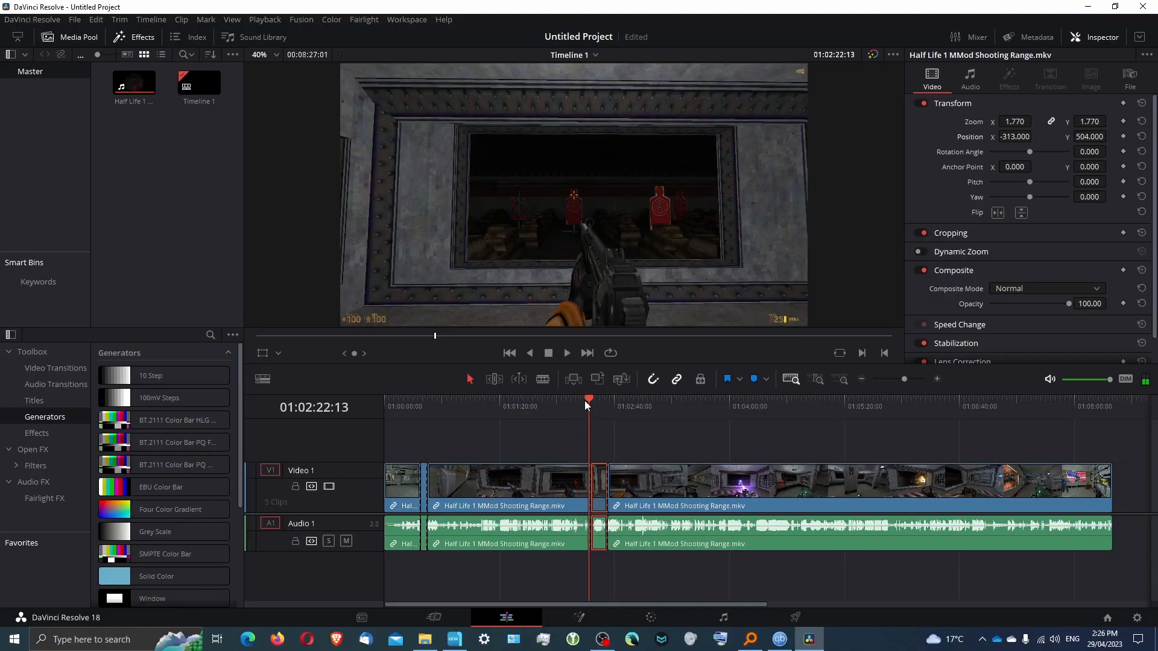
key(space)
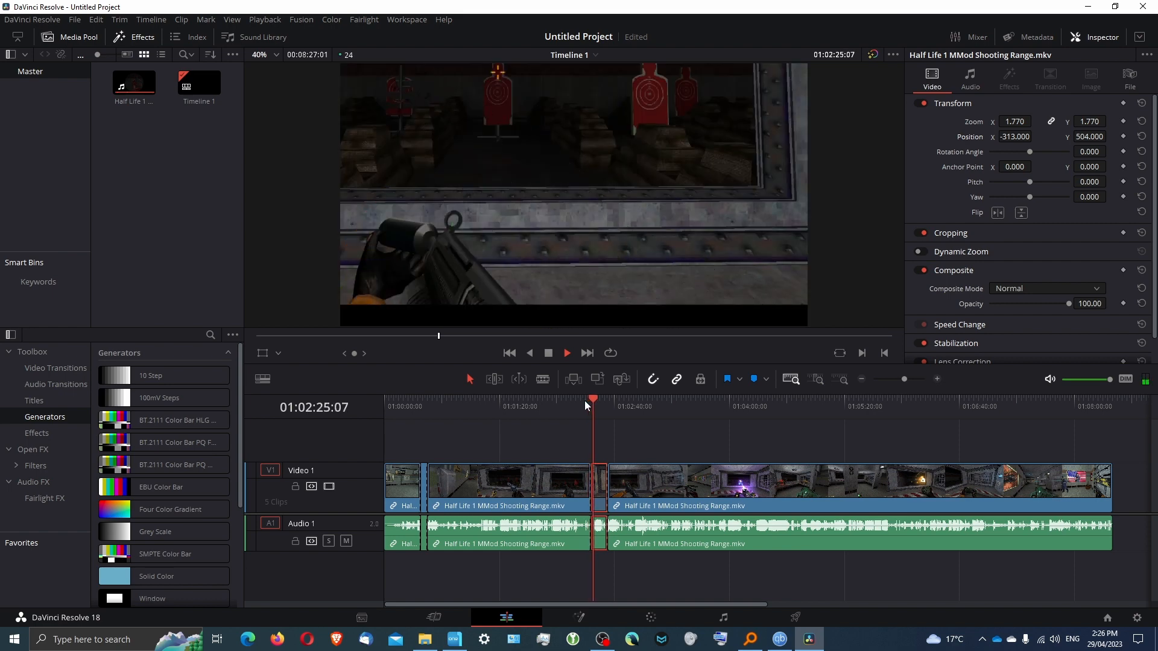
key(space)
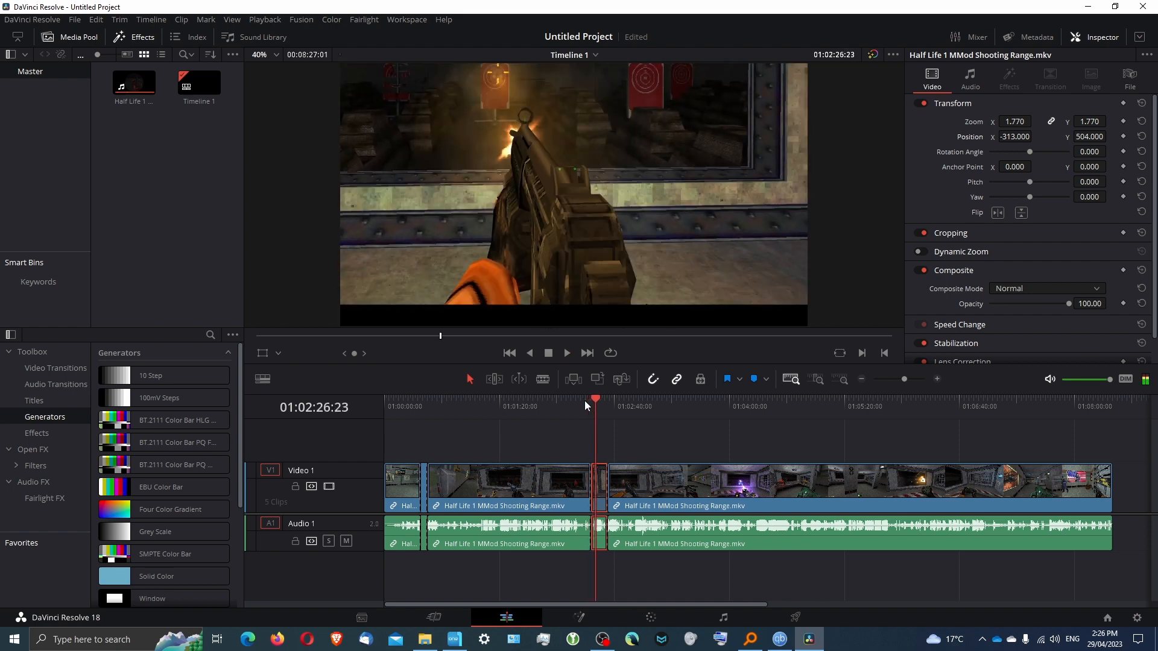
Step: Switch to the Cut page and move the playhead past the zoomed shooting segment to 01:02:45:00
scroll(663, 431, right, 3)
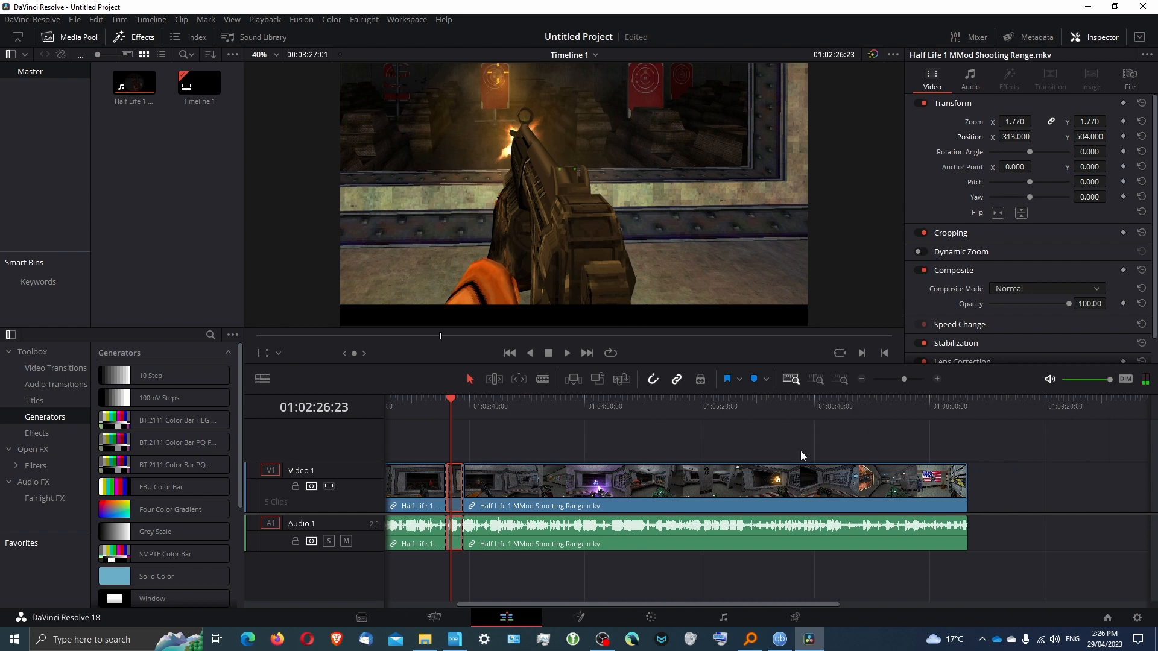
click(433, 617)
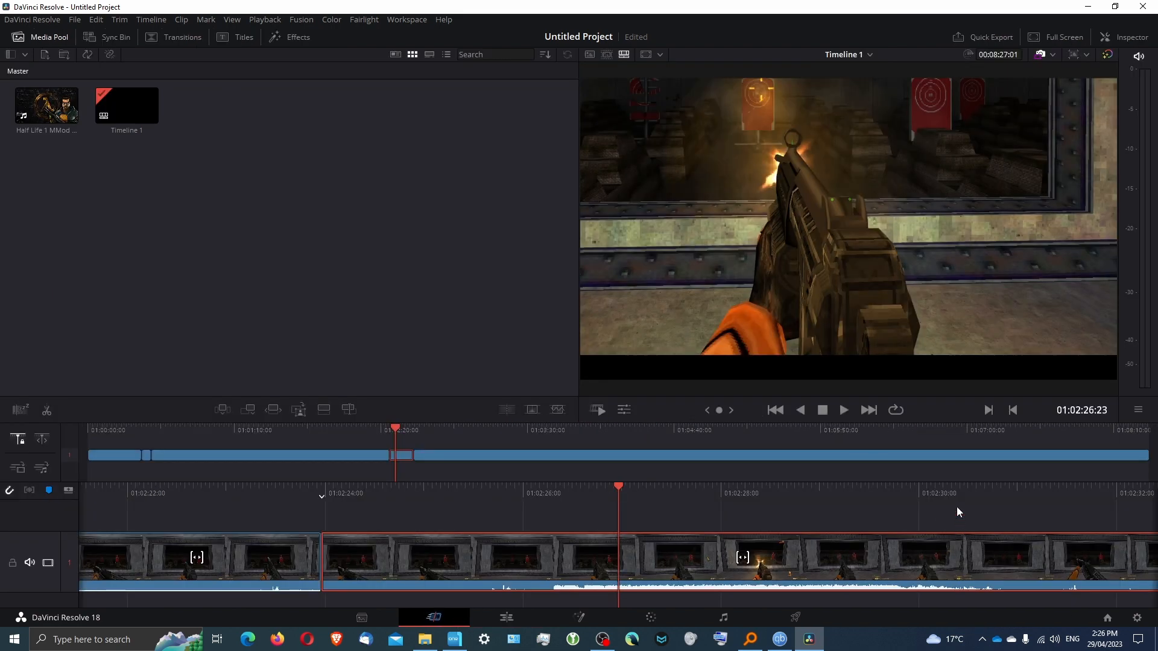
drag(907, 493, 907, 495)
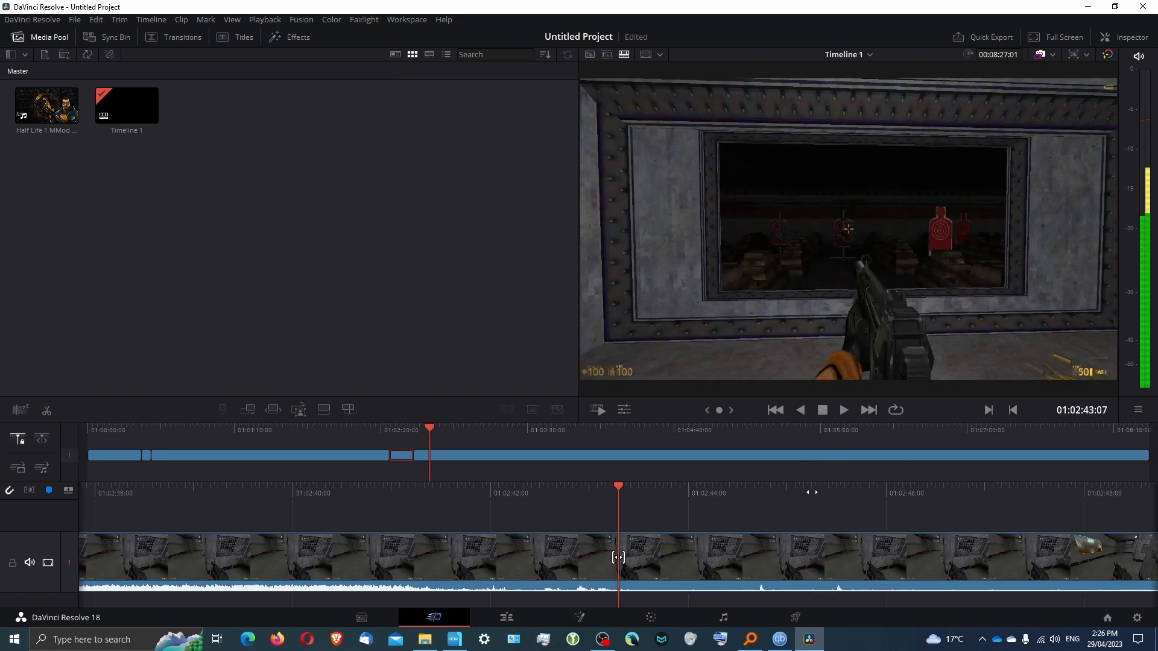
drag(829, 491, 671, 524)
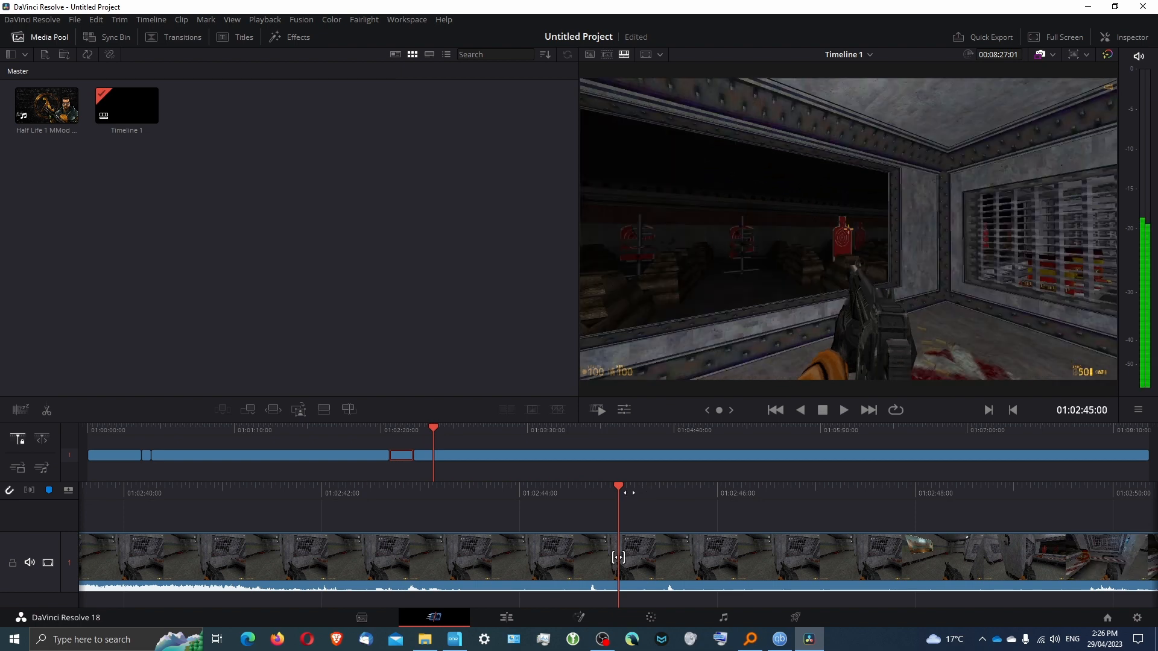
click(603, 640)
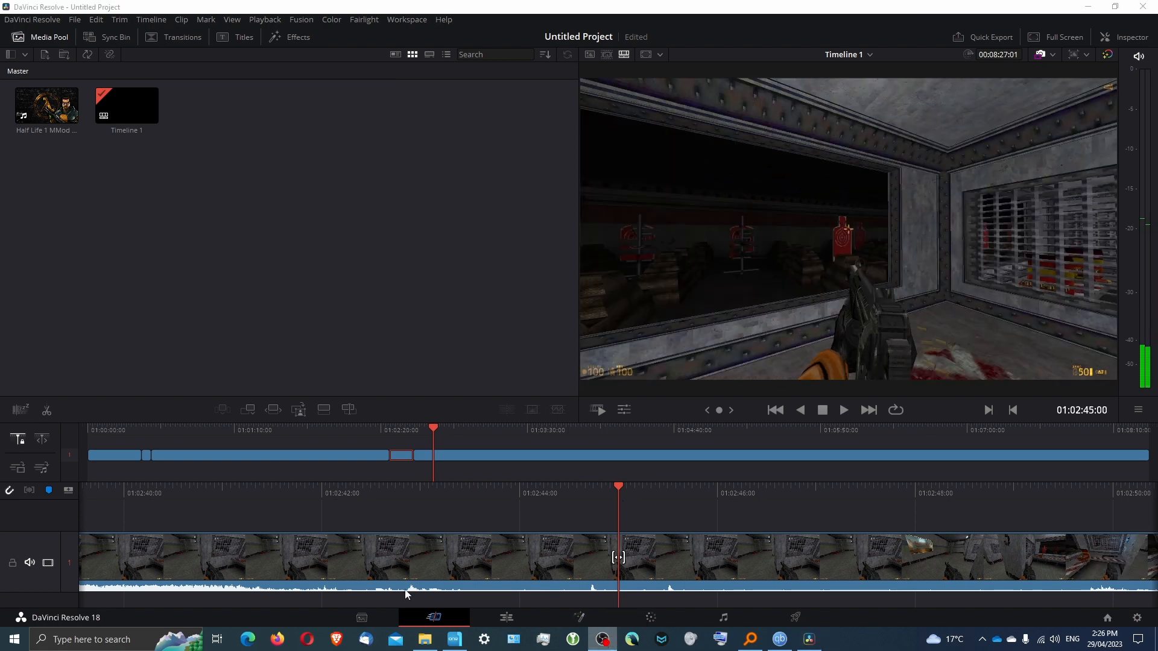